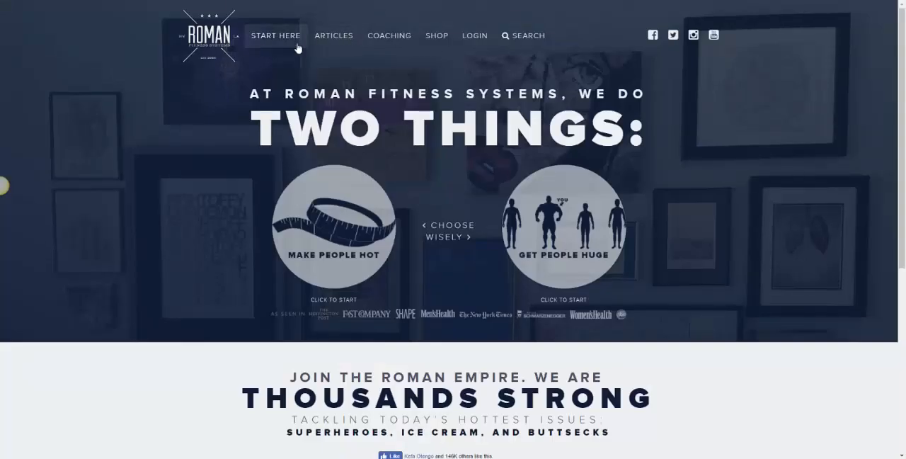
- Review the Roman Fitness Systems home page layout, from the header navigation and hero to the about text and footer links
{"action": "scroll", "coordinate": [563, 233], "scroll_direction": "down", "scroll_amount": 5}
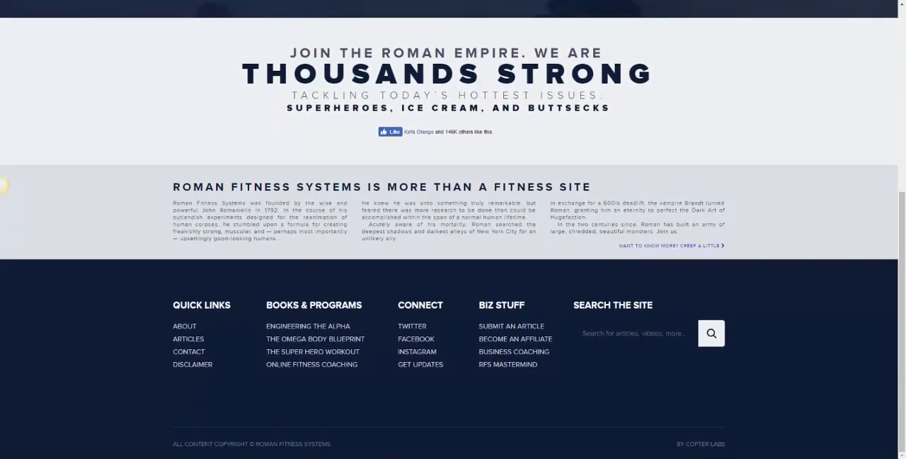
{"action": "scroll", "coordinate": [644, 325], "scroll_direction": "up", "scroll_amount": 5}
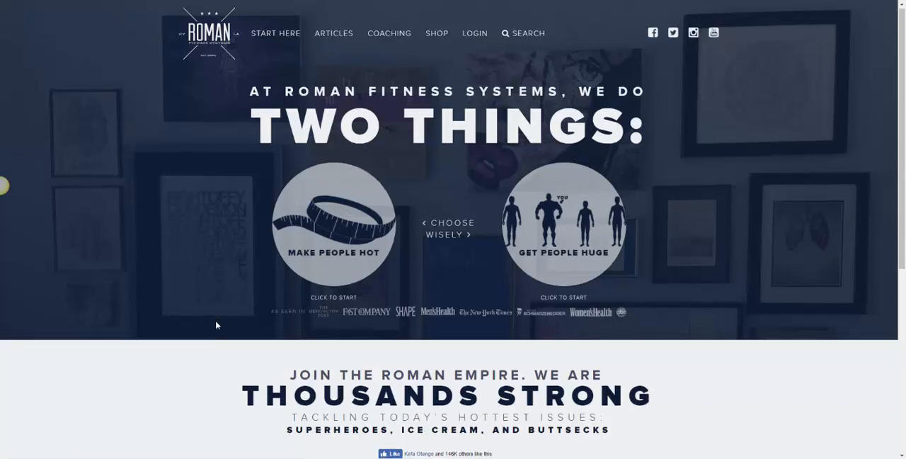
{"action": "scroll", "coordinate": [217, 322], "scroll_direction": "down", "scroll_amount": 2}
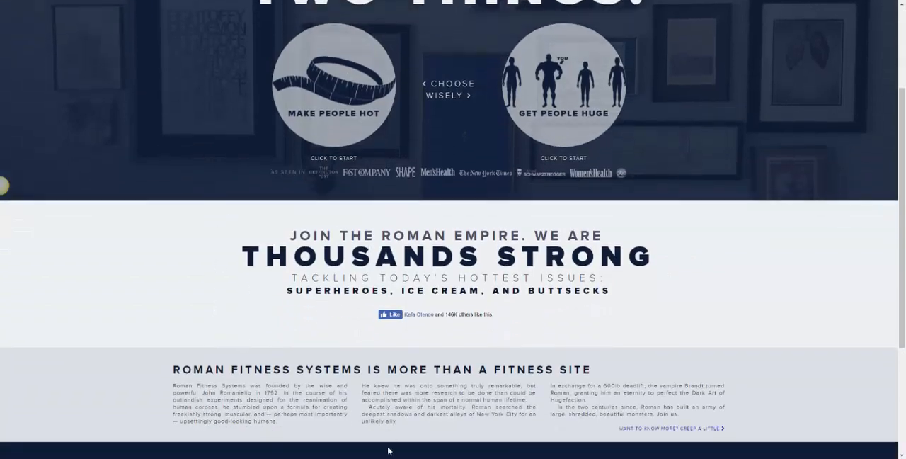
{"action": "scroll", "coordinate": [389, 425], "scroll_direction": "down", "scroll_amount": 2}
{"action": "scroll", "coordinate": [391, 396], "scroll_direction": "up", "scroll_amount": 4}
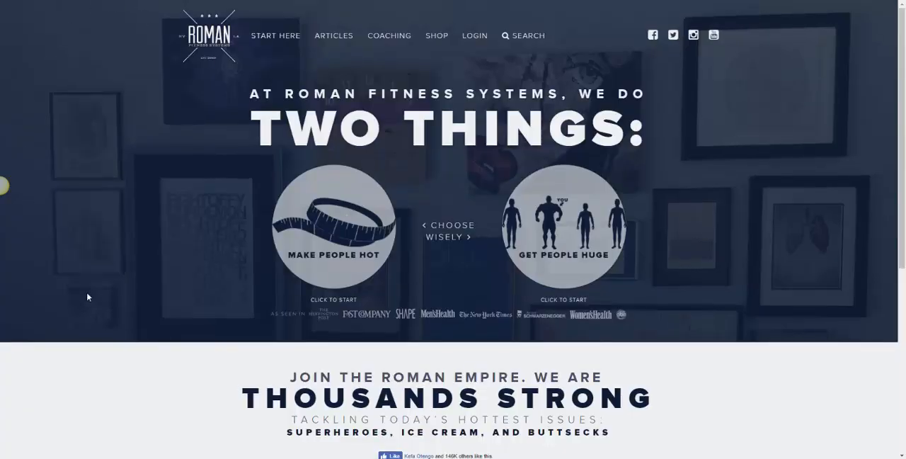
{"action": "scroll", "coordinate": [467, 425], "scroll_direction": "down", "scroll_amount": 4}
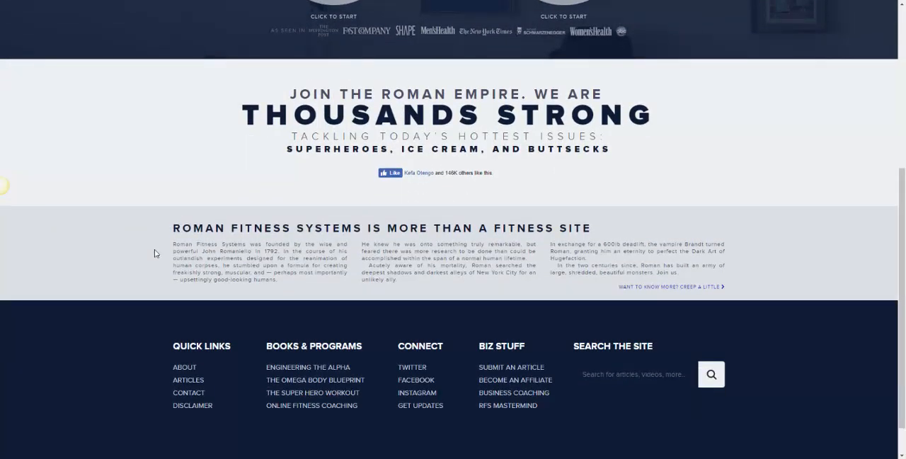
{"action": "scroll", "coordinate": [162, 375], "scroll_direction": "down", "scroll_amount": 1}
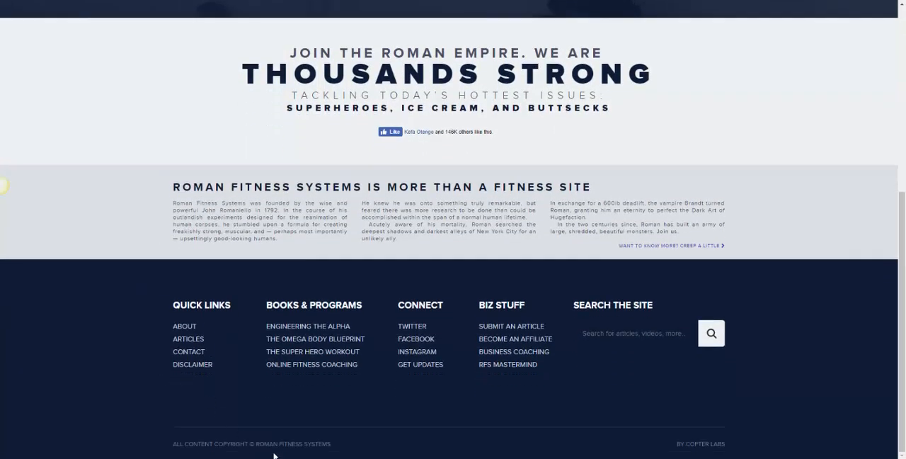
{"action": "scroll", "coordinate": [431, 424], "scroll_direction": "up", "scroll_amount": 5}
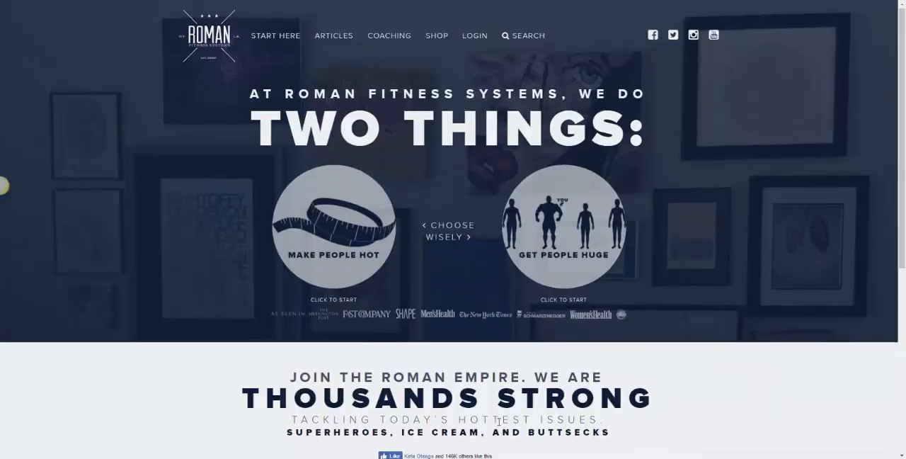
{"action": "scroll", "coordinate": [524, 419], "scroll_direction": "down", "scroll_amount": 2}
{"action": "scroll", "coordinate": [526, 411], "scroll_direction": "up", "scroll_amount": 2}
{"action": "scroll", "coordinate": [586, 233], "scroll_direction": "down", "scroll_amount": 2}
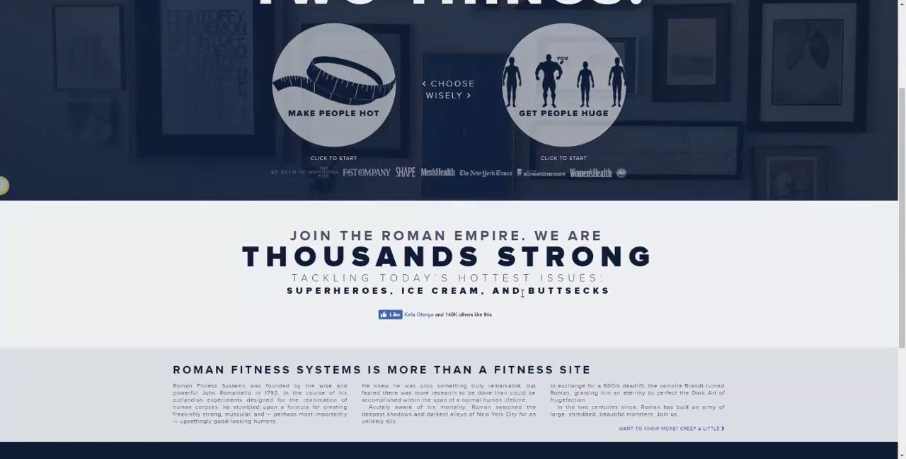
{"action": "scroll", "coordinate": [523, 292], "scroll_direction": "down", "scroll_amount": 1}
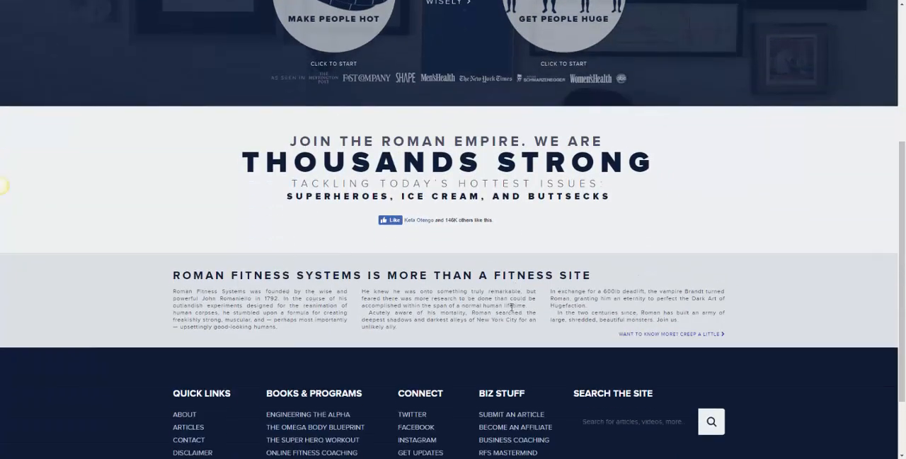
{"action": "scroll", "coordinate": [385, 303], "scroll_direction": "down", "scroll_amount": 1}
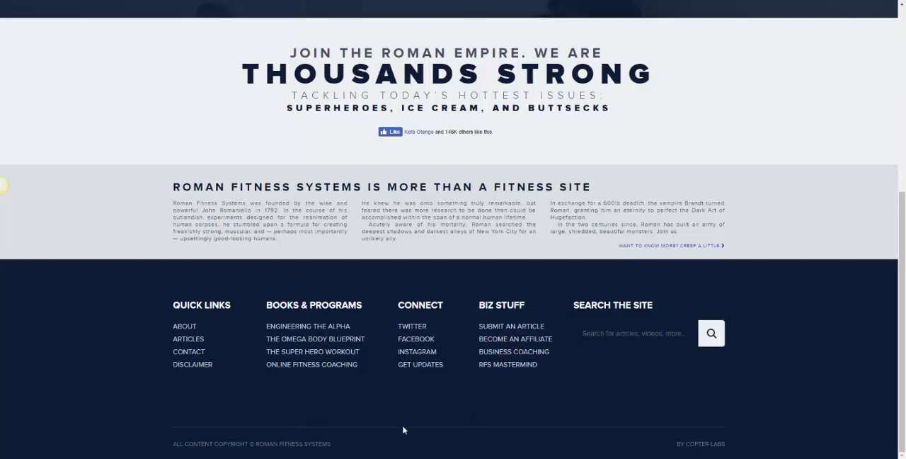
{"action": "scroll", "coordinate": [407, 400], "scroll_direction": "up", "scroll_amount": 5}
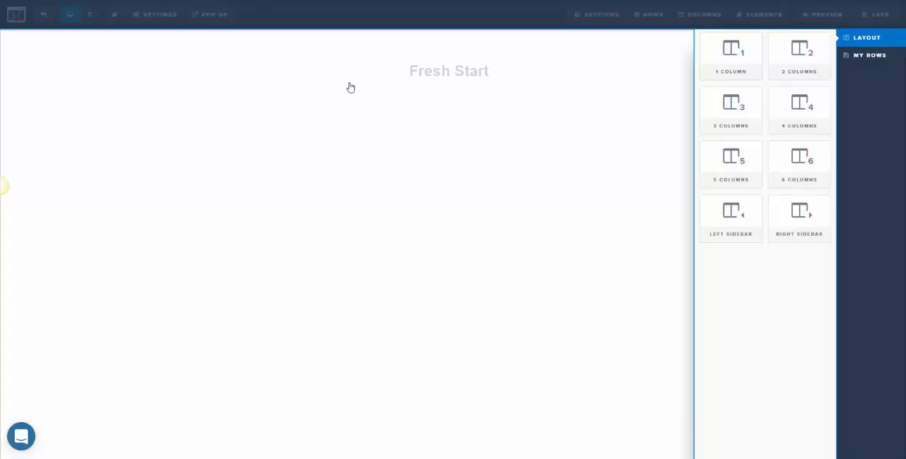
- Set the section width to Full Page and add a five-column row above the Fresh Start headline
{"action": "left_click", "coordinate": [496, 154]}
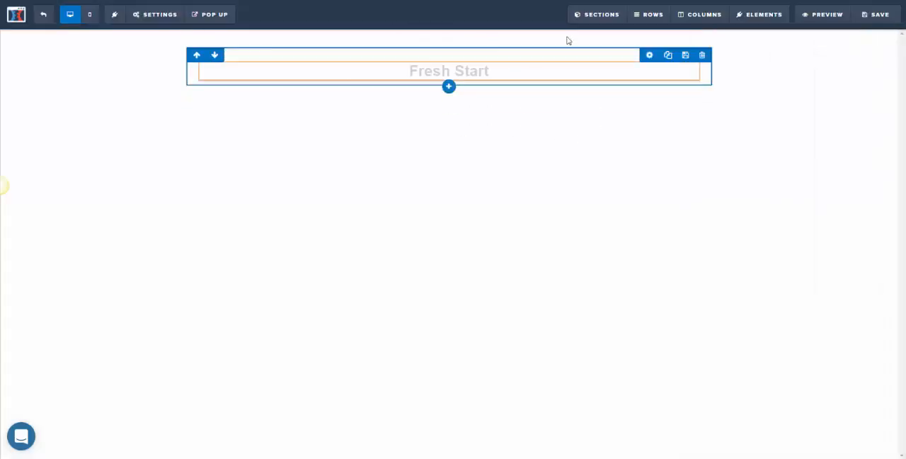
{"action": "left_click", "coordinate": [703, 35]}
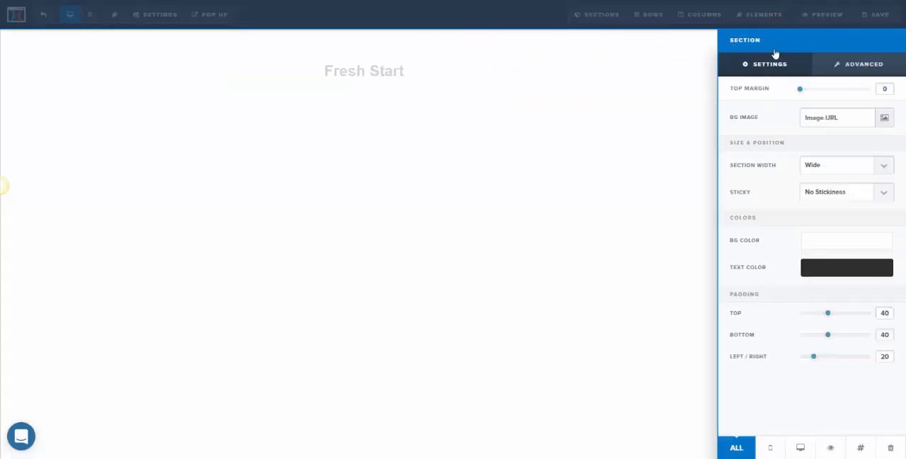
{"action": "left_click", "coordinate": [829, 165]}
{"action": "left_click", "coordinate": [827, 180]}
{"action": "left_click", "coordinate": [578, 87]}
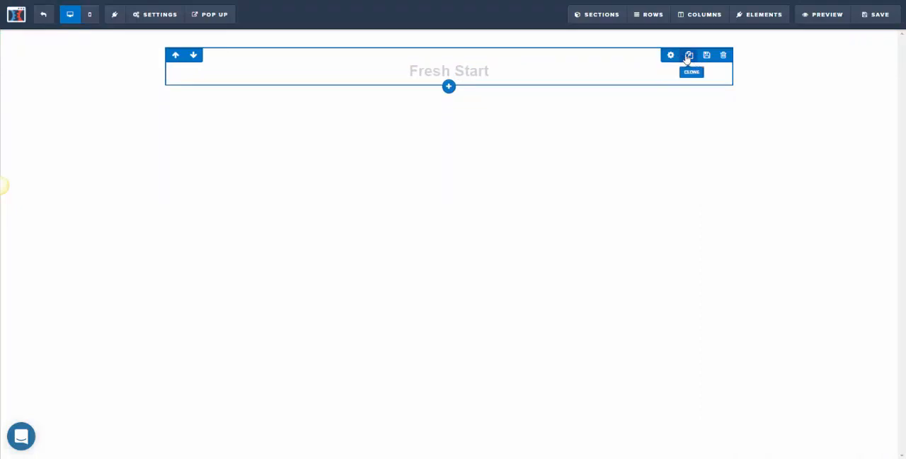
{"action": "left_click", "coordinate": [449, 87]}
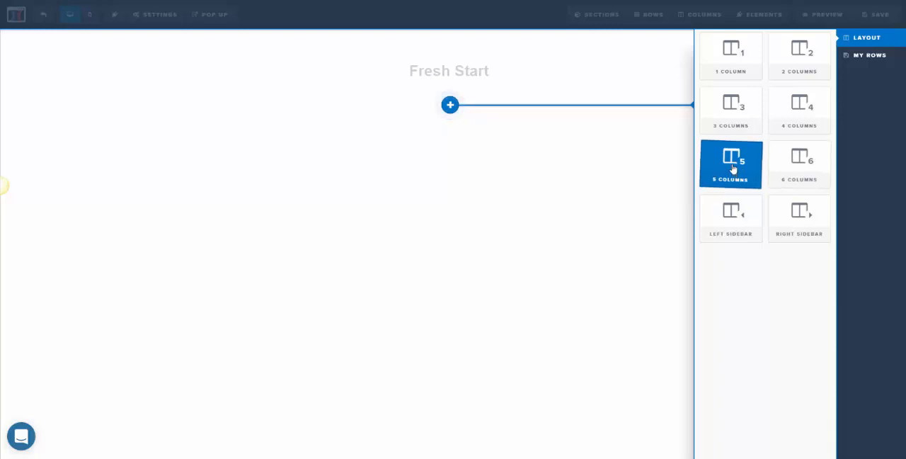
{"action": "left_click_drag", "start_coordinate": [733, 173], "coordinate": [418, 55]}
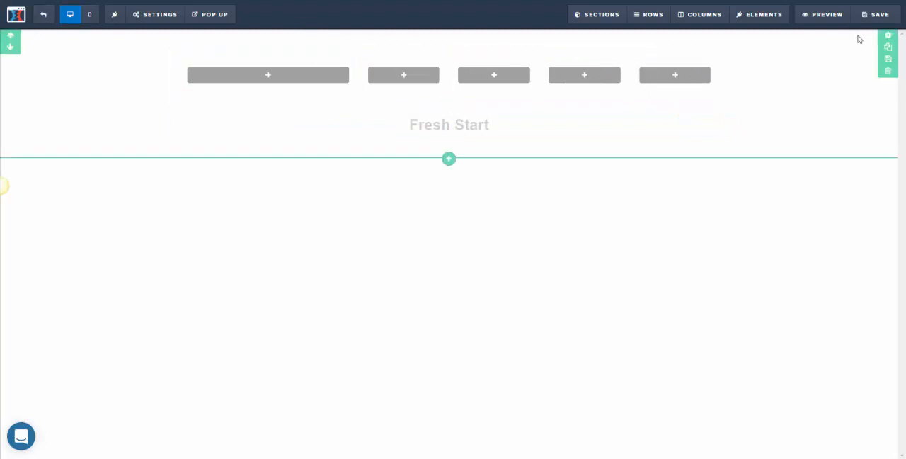
- Set the section's top and bottom padding to 0
{"action": "left_click", "coordinate": [888, 36]}
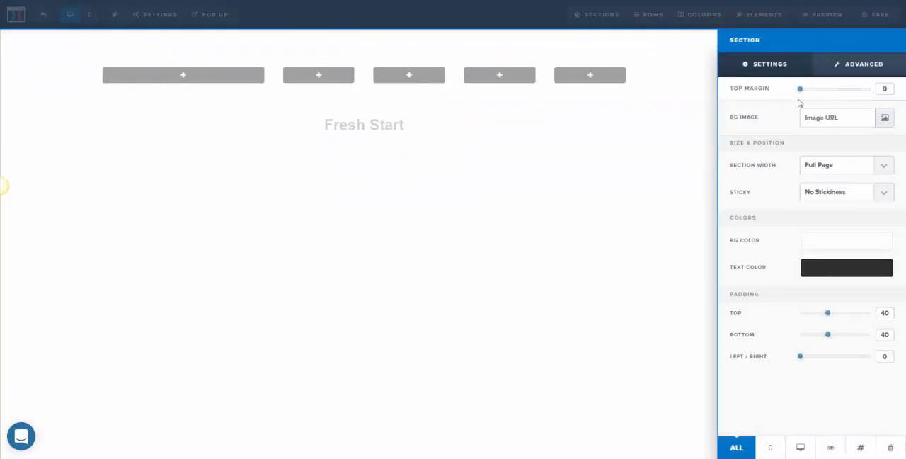
{"action": "left_click_drag", "start_coordinate": [829, 313], "coordinate": [801, 316]}
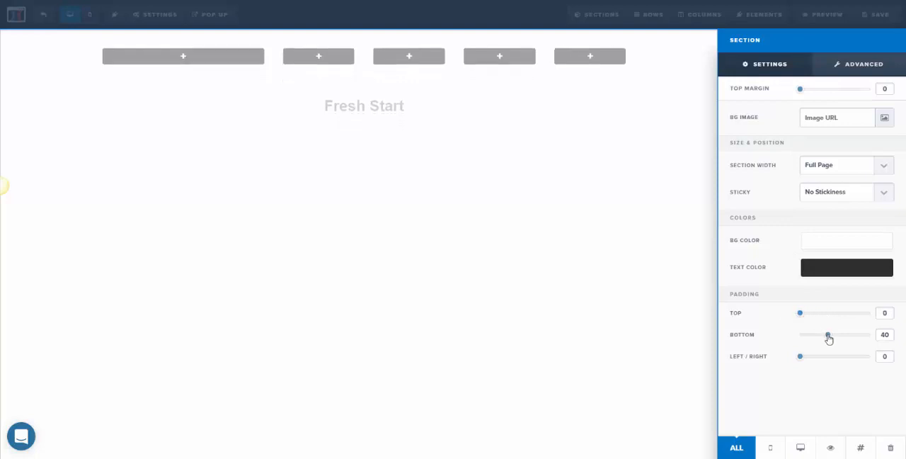
{"action": "left_click_drag", "start_coordinate": [829, 338], "coordinate": [786, 335]}
{"action": "left_click", "coordinate": [460, 152]}
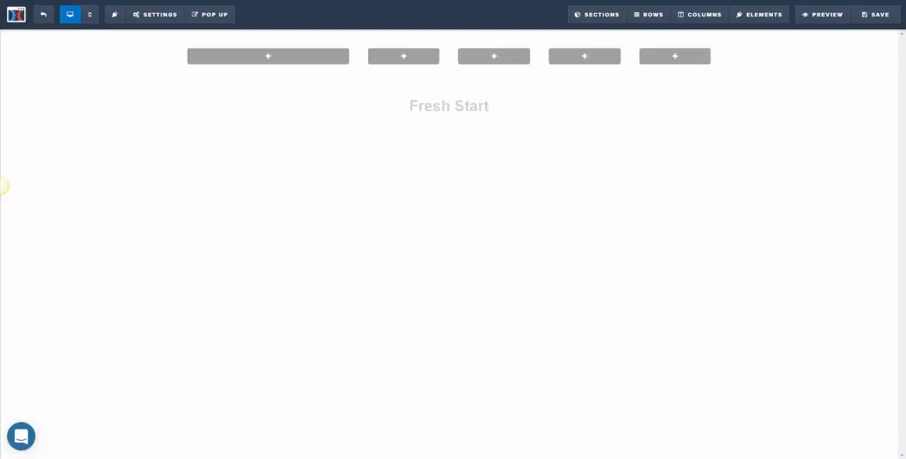
- Add an image element to the row's first column and replace its placeholder with the Roman Fitness Systems logo
{"action": "left_click", "coordinate": [211, 14]}
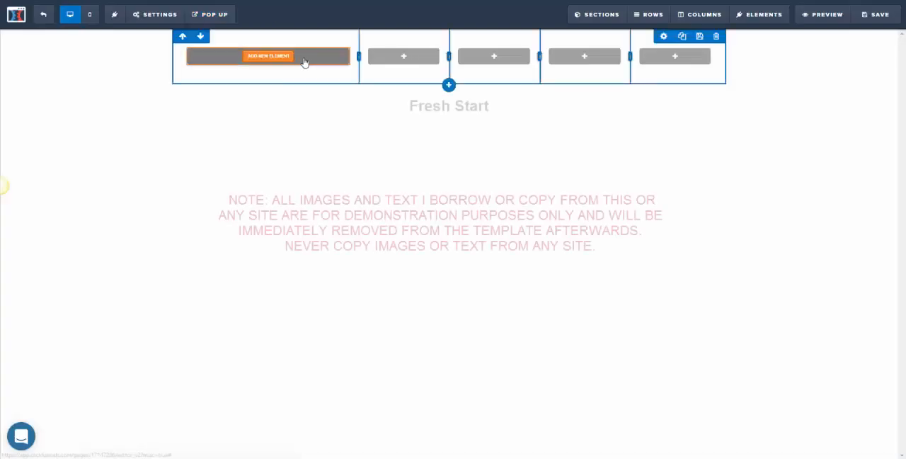
{"action": "left_click", "coordinate": [268, 55]}
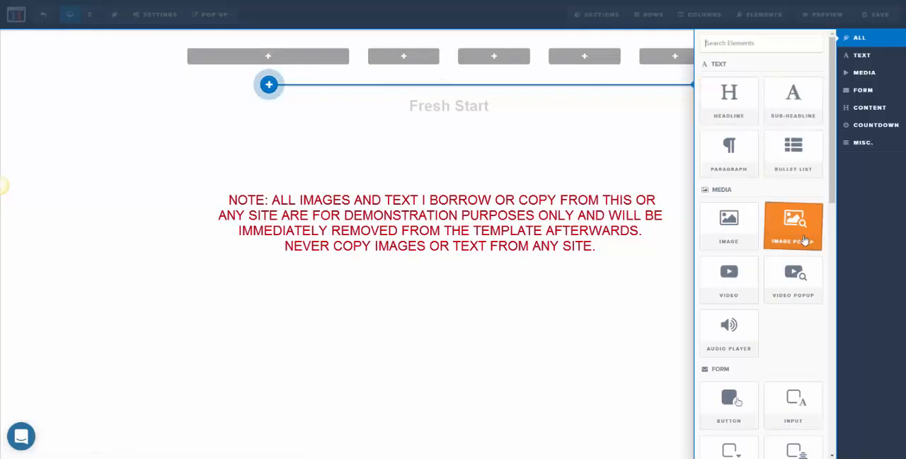
{"action": "left_click", "coordinate": [724, 234]}
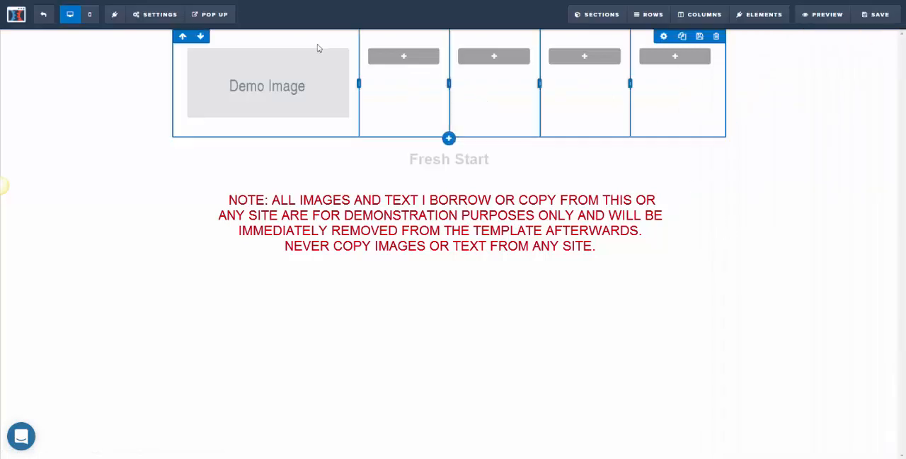
{"action": "left_click", "coordinate": [297, 85]}
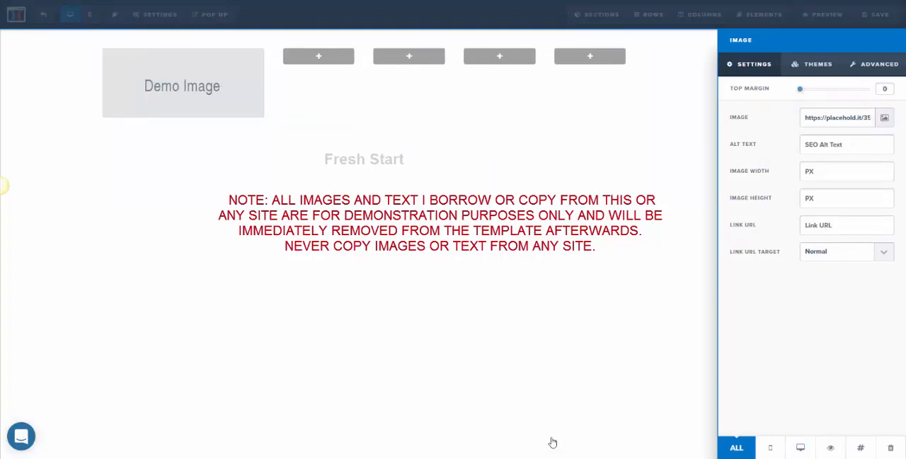
{"action": "left_click", "coordinate": [590, 457]}
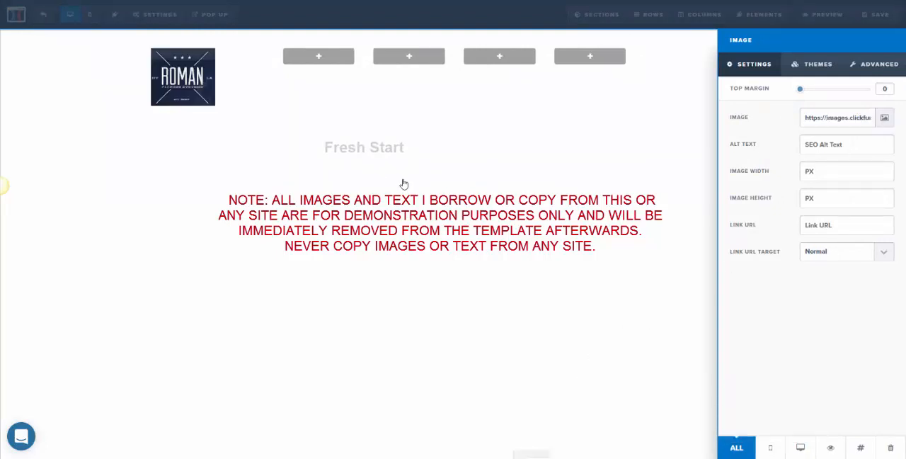
{"action": "left_click", "coordinate": [782, 416]}
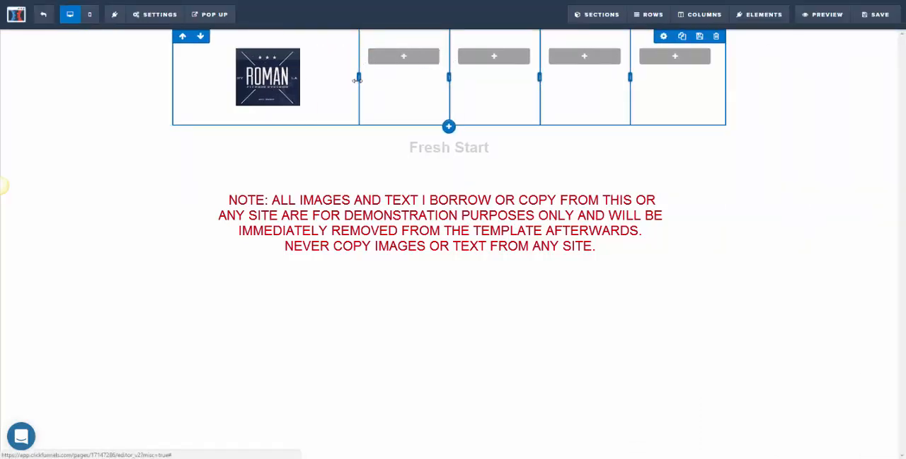
- Narrow the logo column to about half its width and add a Navigation element to the second column
{"action": "left_click_drag", "start_coordinate": [357, 78], "coordinate": [270, 78]}
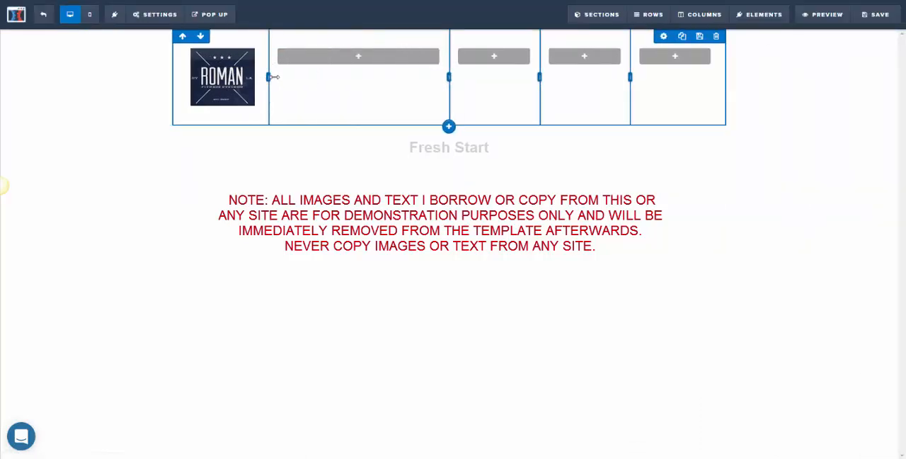
{"action": "left_click", "coordinate": [322, 60]}
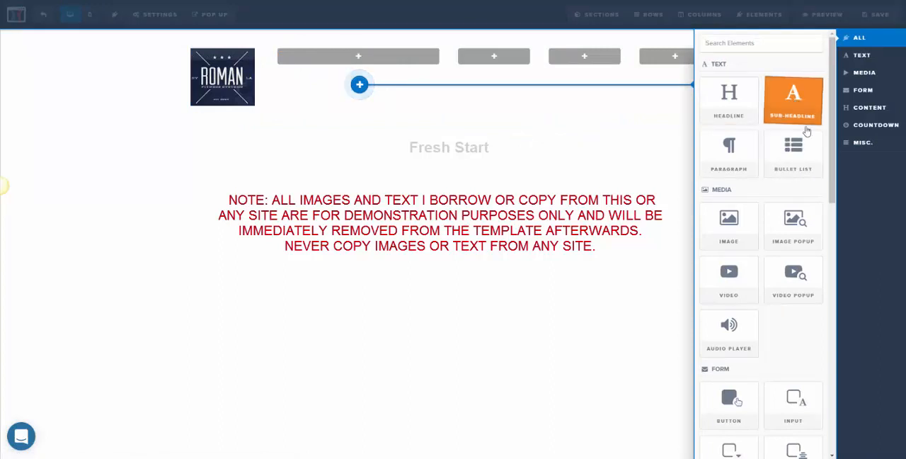
{"action": "left_click_drag", "start_coordinate": [832, 163], "coordinate": [807, 303]}
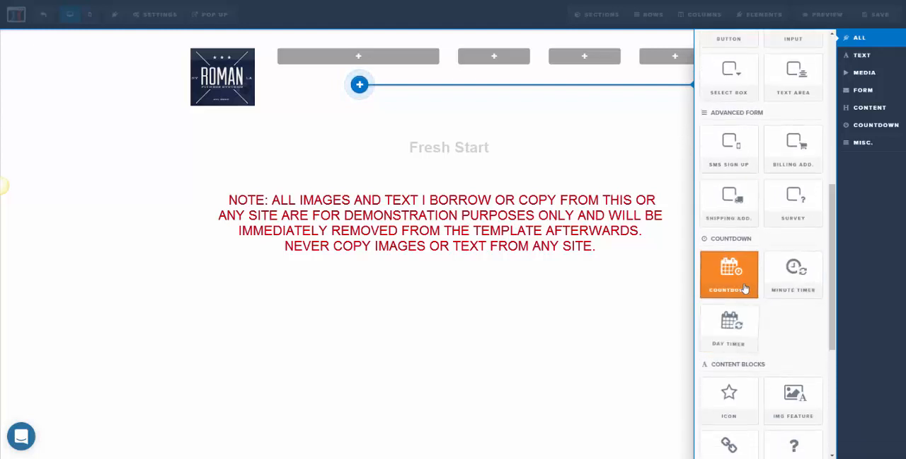
{"action": "scroll", "coordinate": [746, 290], "scroll_direction": "down", "scroll_amount": 3}
{"action": "scroll", "coordinate": [745, 274], "scroll_direction": "down", "scroll_amount": 2}
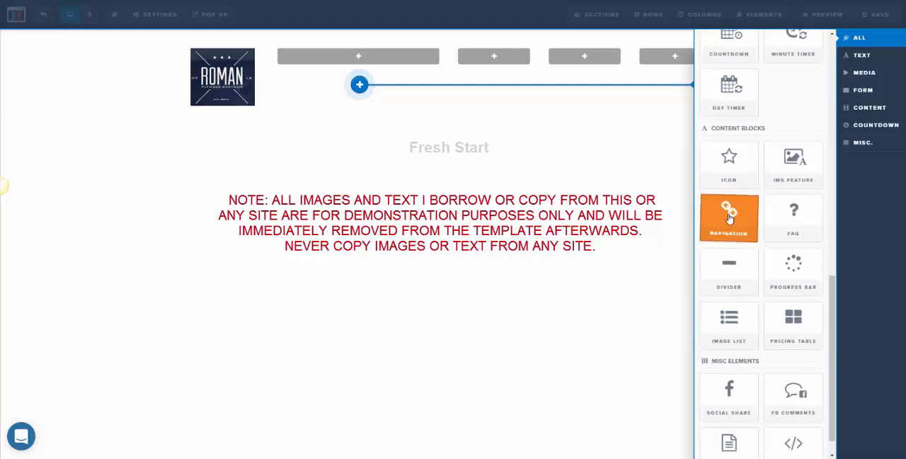
{"action": "left_click", "coordinate": [733, 219]}
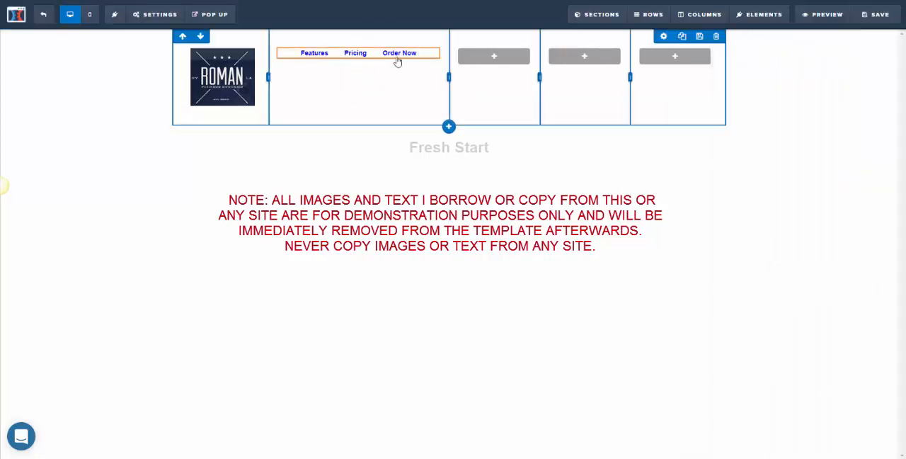
- Shrink the three empty columns to narrow equal widths so the navigation column takes up the freed space
{"action": "mouse_move", "coordinate": [399, 58]}
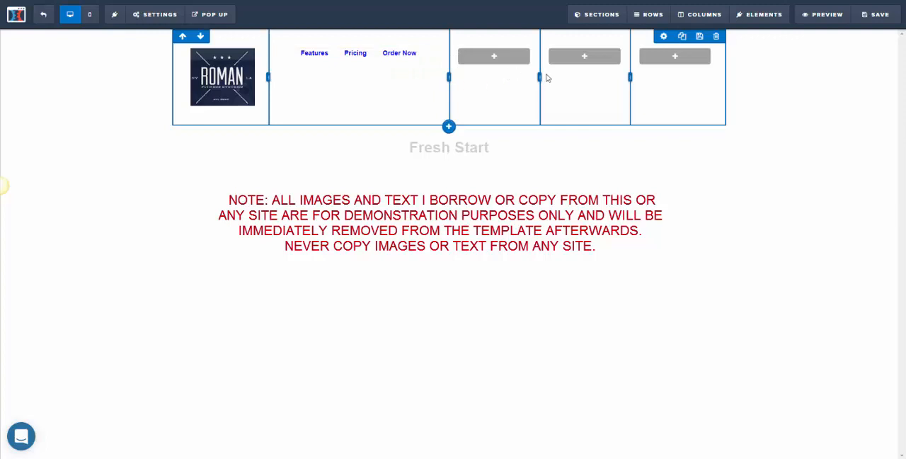
{"action": "left_click_drag", "start_coordinate": [630, 77], "coordinate": [672, 77]}
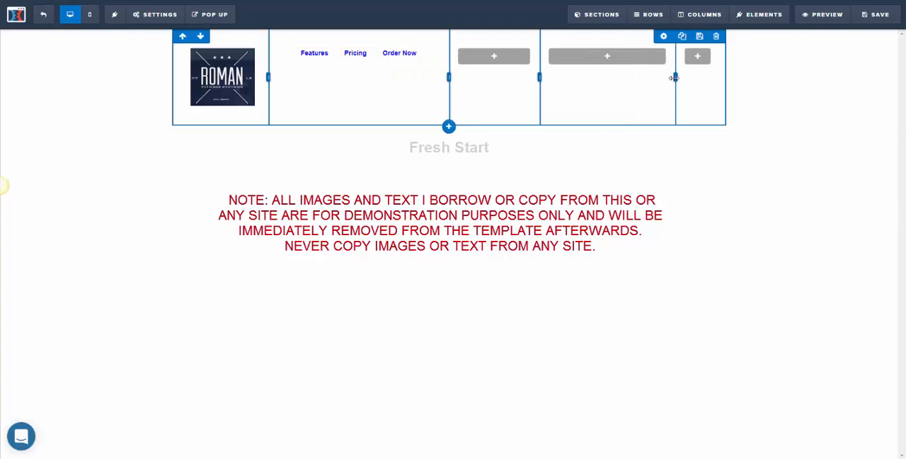
{"action": "left_click_drag", "start_coordinate": [540, 77], "coordinate": [635, 76]}
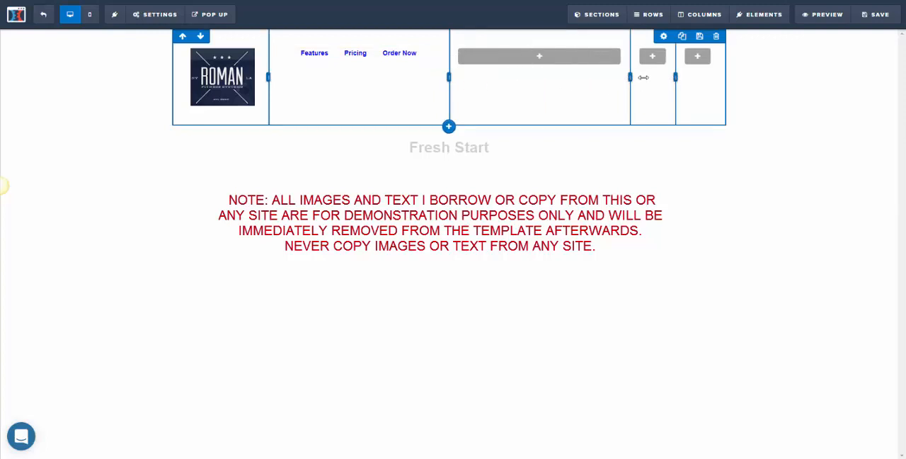
{"action": "left_click_drag", "start_coordinate": [452, 76], "coordinate": [599, 77]}
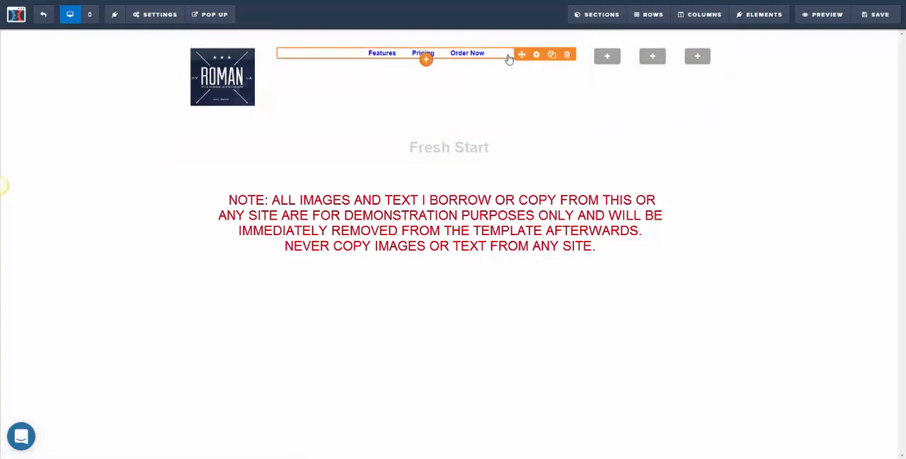
- Change the Navigation element's link texts to START HERE, ARTICLES, COACHING, SHOP and LOGIN
{"action": "left_click", "coordinate": [474, 57]}
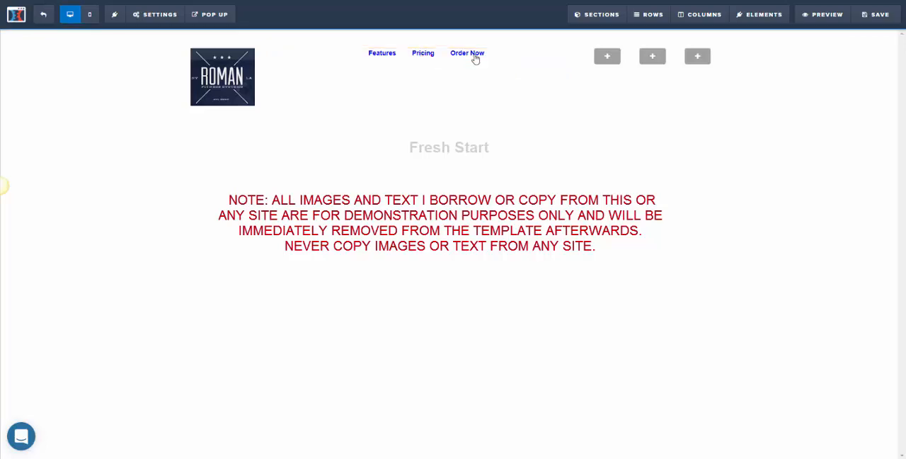
{"action": "left_click", "coordinate": [832, 145]}
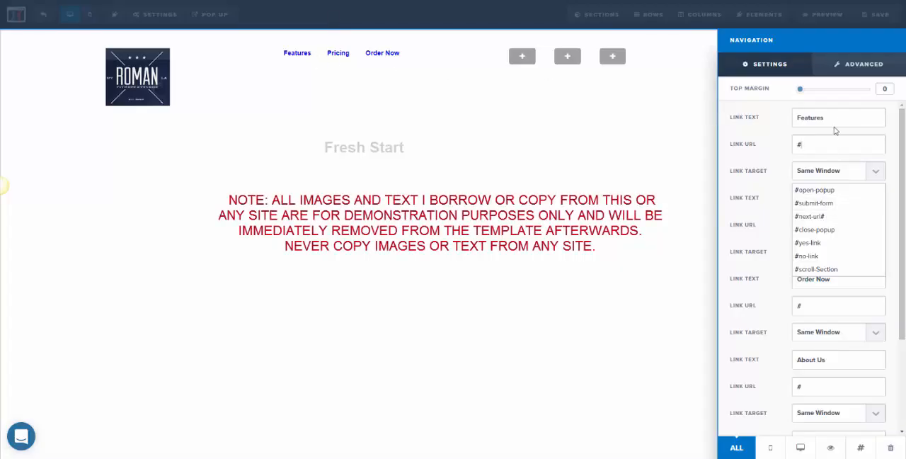
{"action": "left_click_drag", "start_coordinate": [835, 126], "coordinate": [755, 125]}
{"action": "type", "text": "START HERE"}
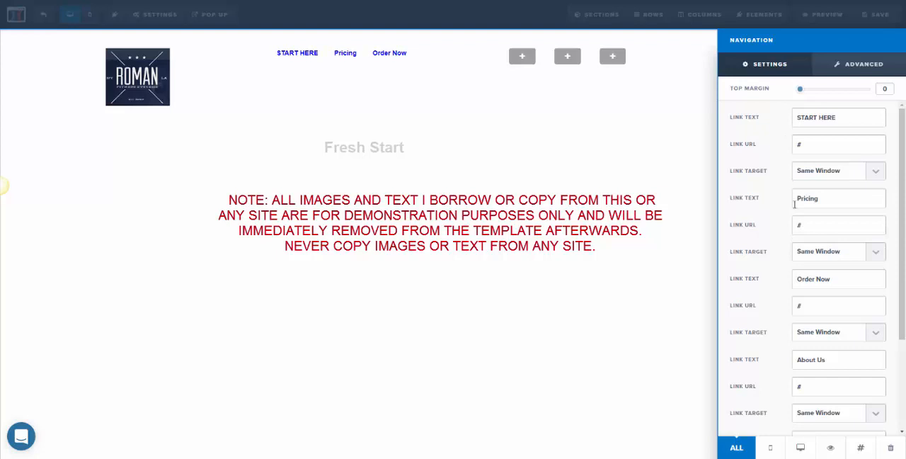
{"action": "left_click_drag", "start_coordinate": [820, 199], "coordinate": [776, 200]}
{"action": "type", "text": "ARTIC"}
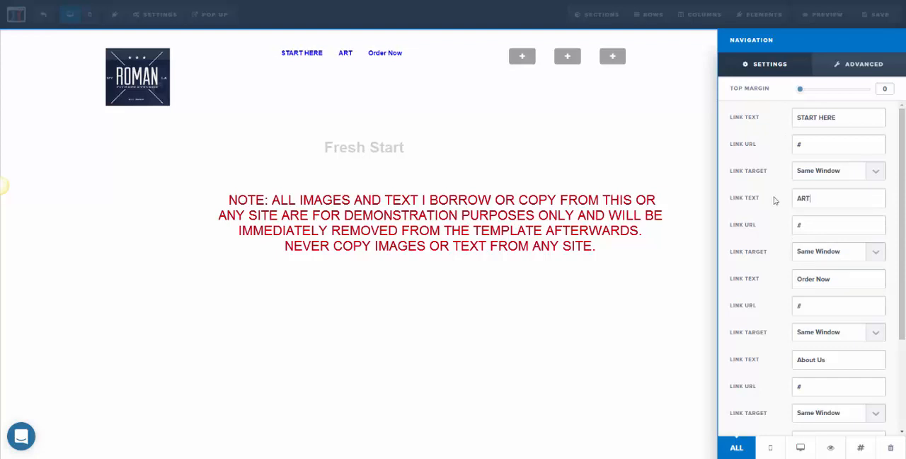
{"action": "type", "text": "LES"}
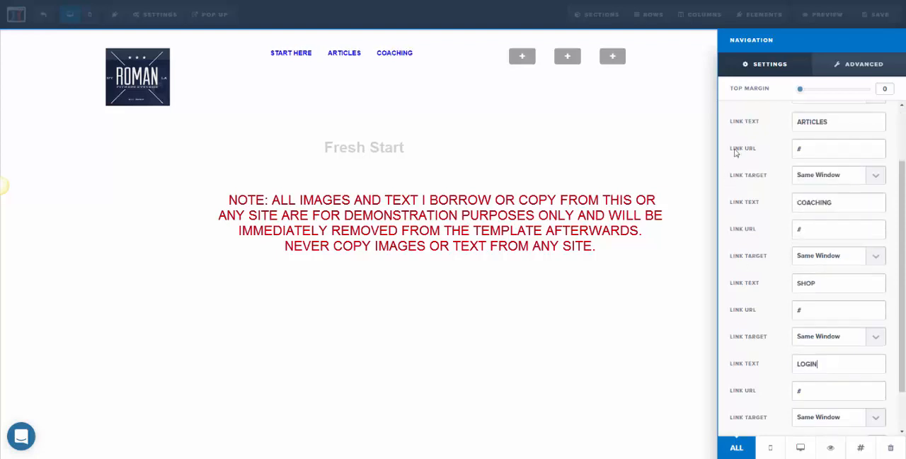
- Set the Navigation element to 5 links with normal text weight and left alignment
{"action": "left_click", "coordinate": [857, 64]}
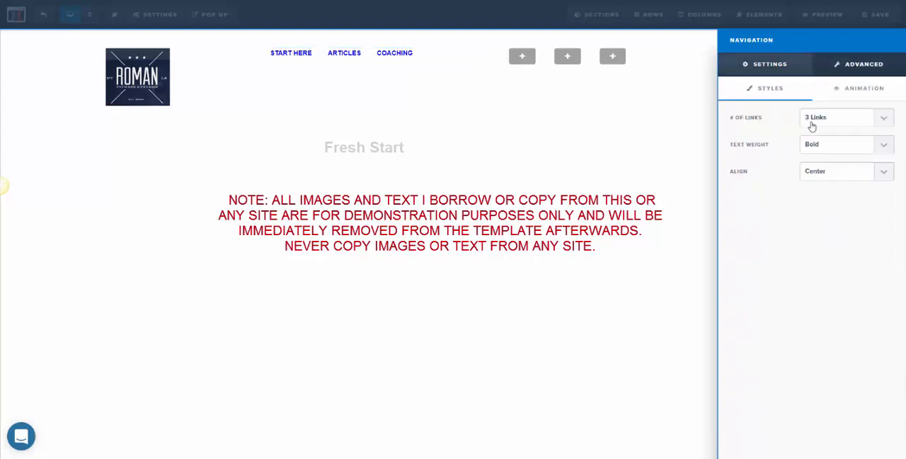
{"action": "left_click", "coordinate": [815, 124]}
{"action": "left_click", "coordinate": [821, 180]}
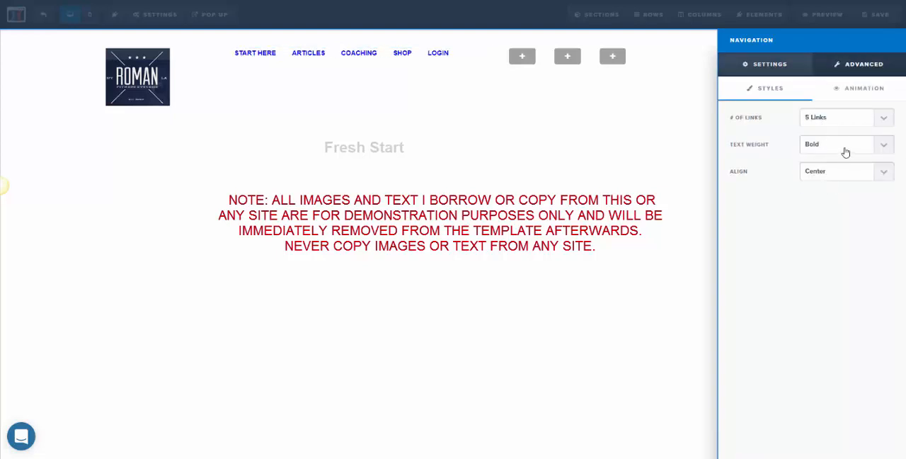
{"action": "left_click", "coordinate": [845, 149]}
{"action": "left_click", "coordinate": [828, 162]}
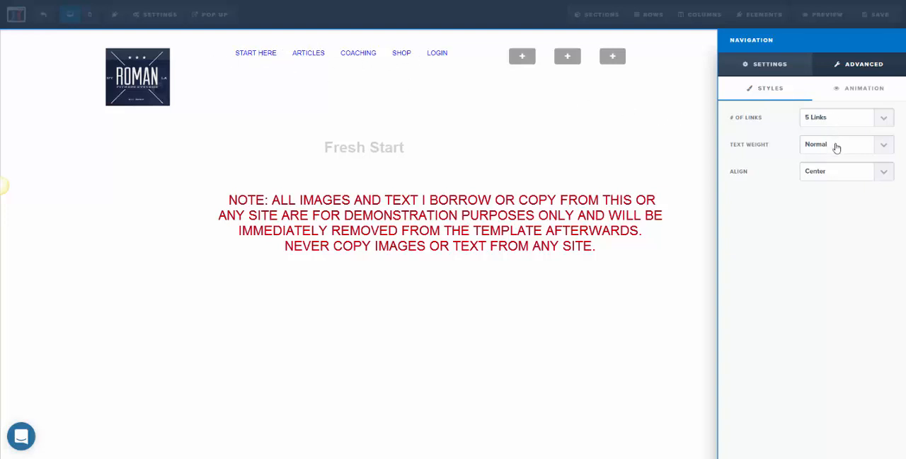
{"action": "left_click", "coordinate": [839, 173]}
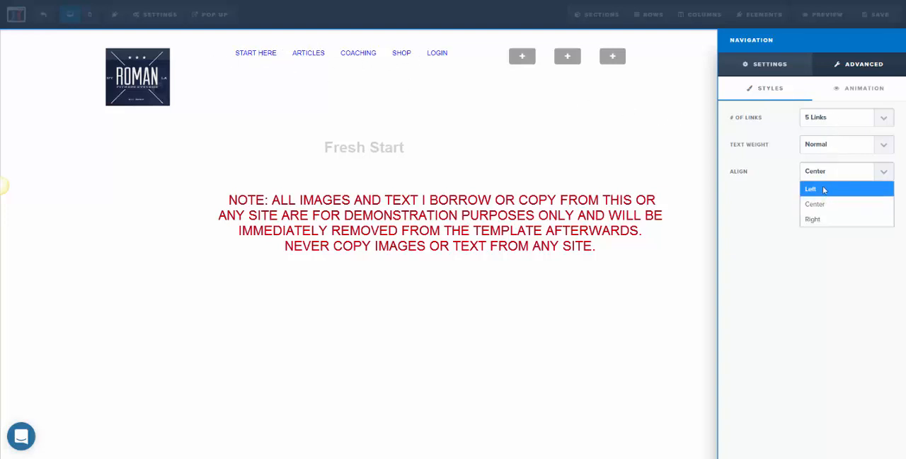
{"action": "left_click", "coordinate": [829, 189]}
{"action": "left_click", "coordinate": [149, 84]}
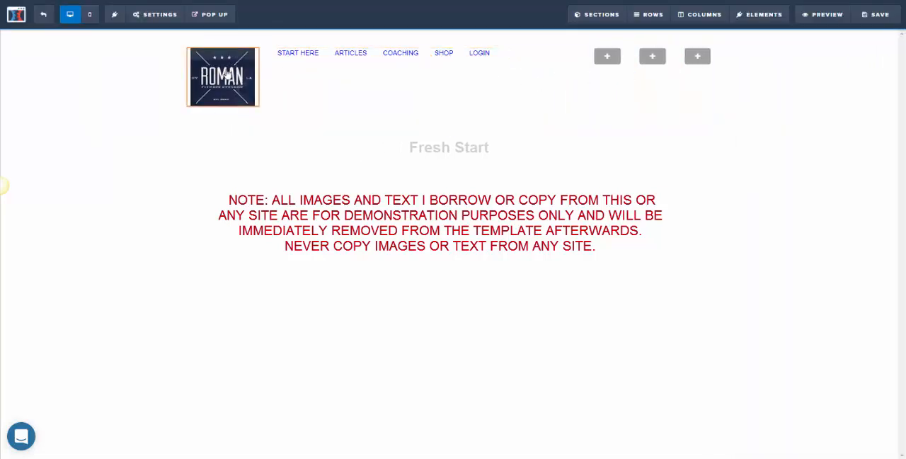
- Set the logo image's height to 100 px and align it to the right of its column
{"action": "left_click", "coordinate": [231, 75]}
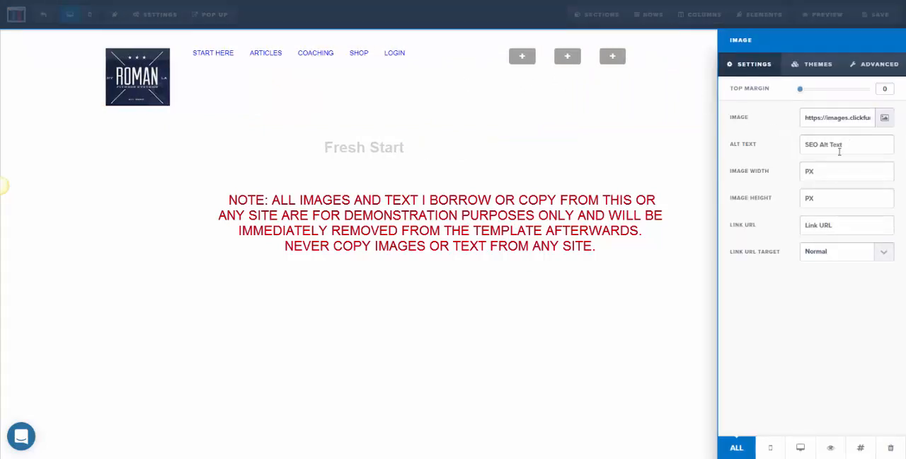
{"action": "type", "text": "100"}
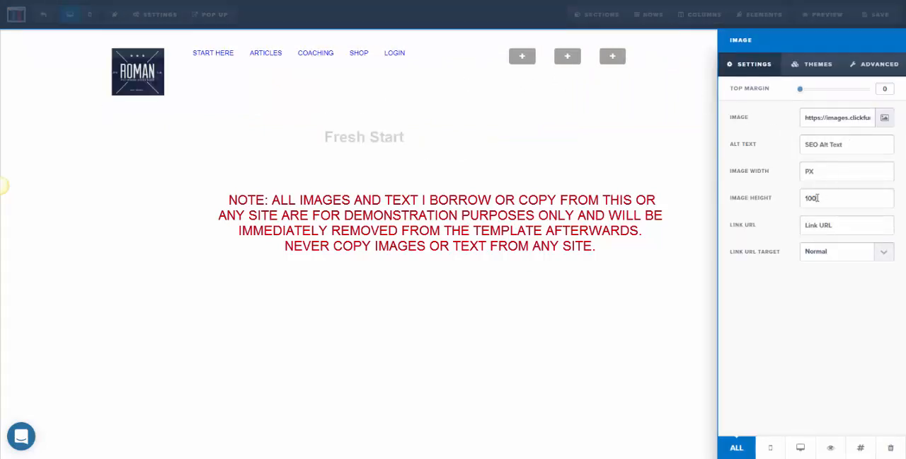
{"action": "left_click", "coordinate": [875, 64]}
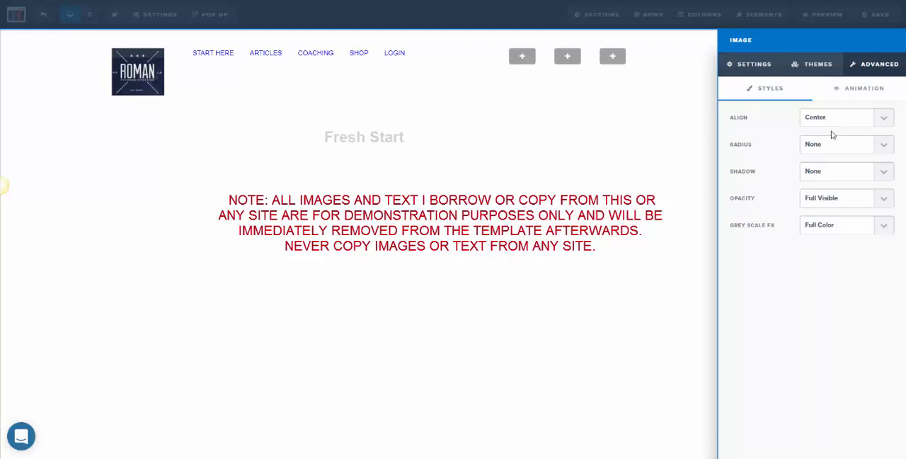
{"action": "left_click", "coordinate": [831, 117]}
{"action": "left_click", "coordinate": [830, 165]}
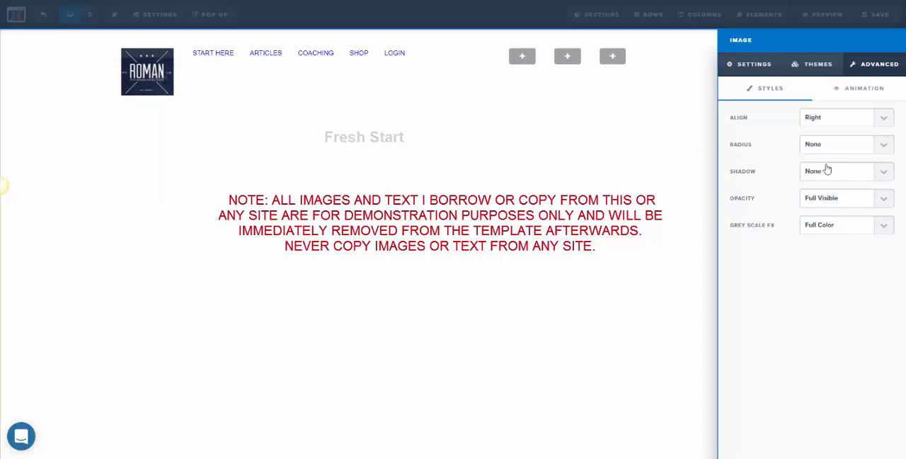
{"action": "left_click", "coordinate": [361, 117]}
- Set the Navigation element's top margin to 35
{"action": "mouse_move", "coordinate": [484, 55]}
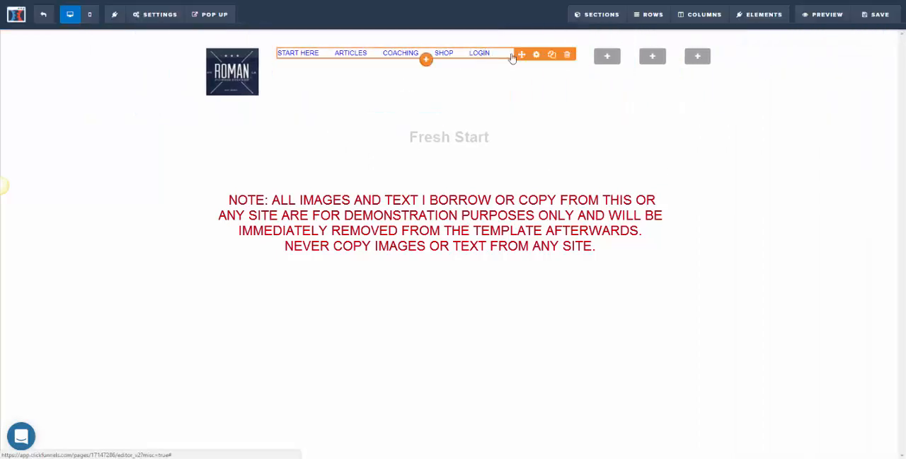
{"action": "left_click", "coordinate": [537, 56]}
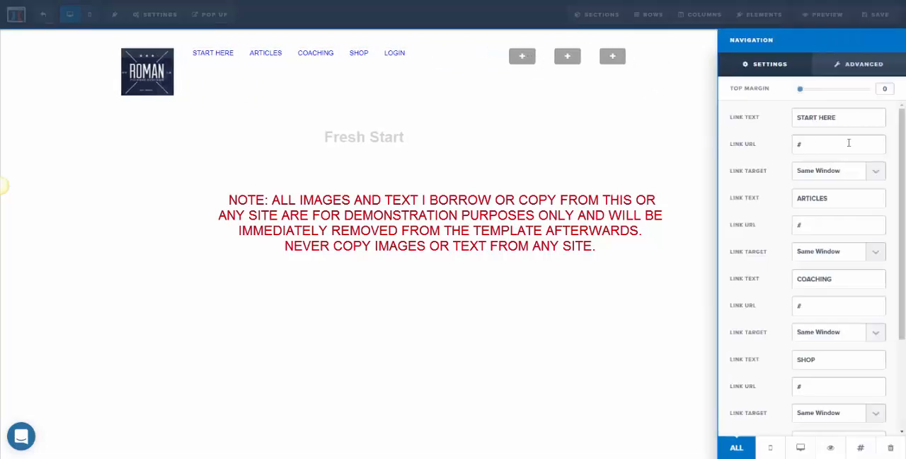
{"action": "left_click_drag", "start_coordinate": [802, 92], "coordinate": [824, 90]}
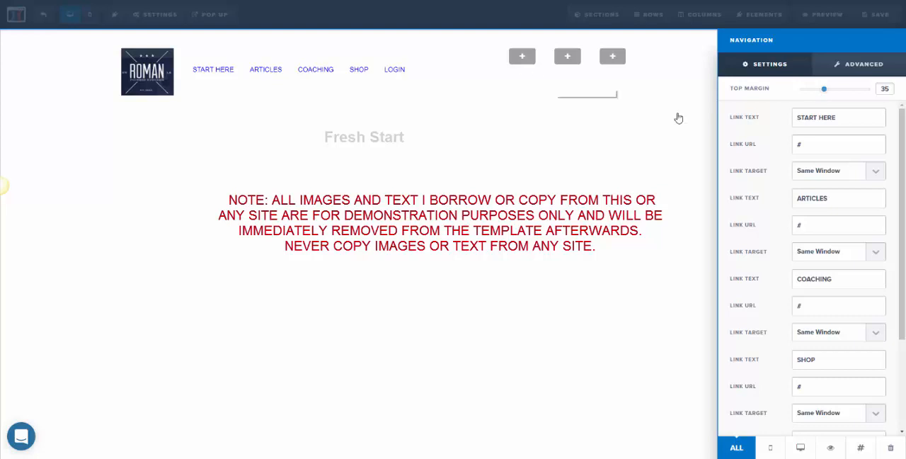
- Change the navigation links' color to white
{"action": "left_click", "coordinate": [852, 64]}
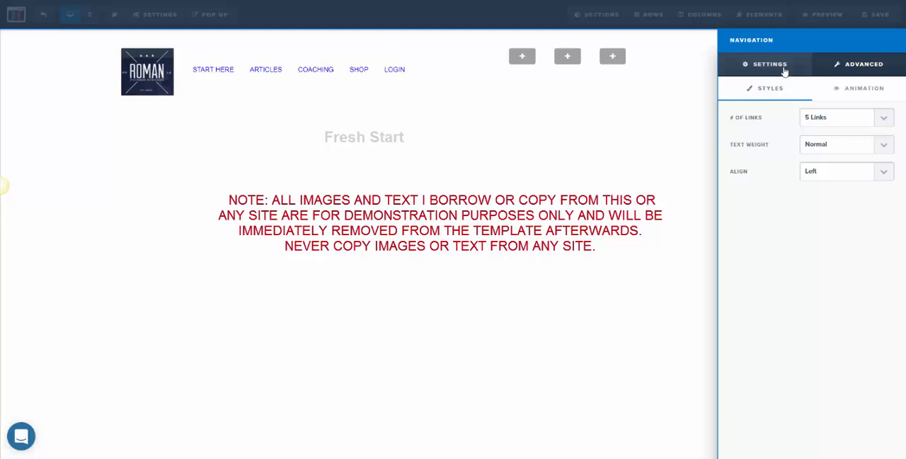
{"action": "left_click", "coordinate": [775, 64]}
{"action": "scroll", "coordinate": [781, 263], "scroll_direction": "down", "scroll_amount": 3}
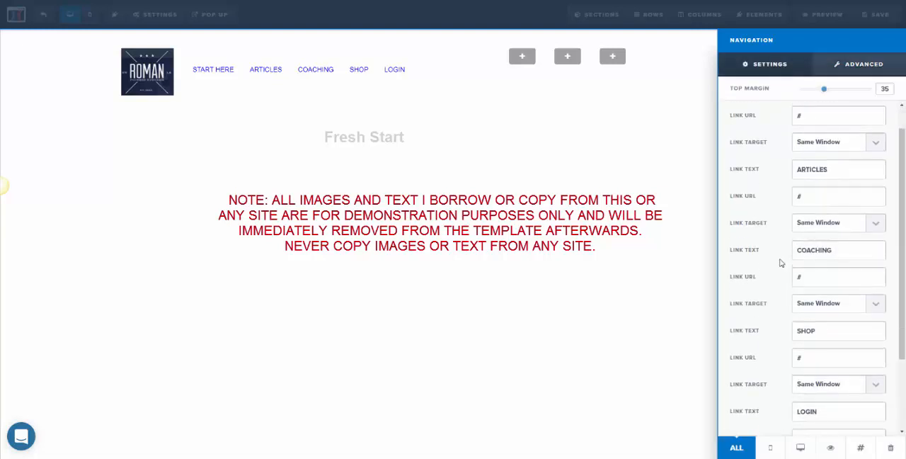
{"action": "left_click", "coordinate": [819, 419]}
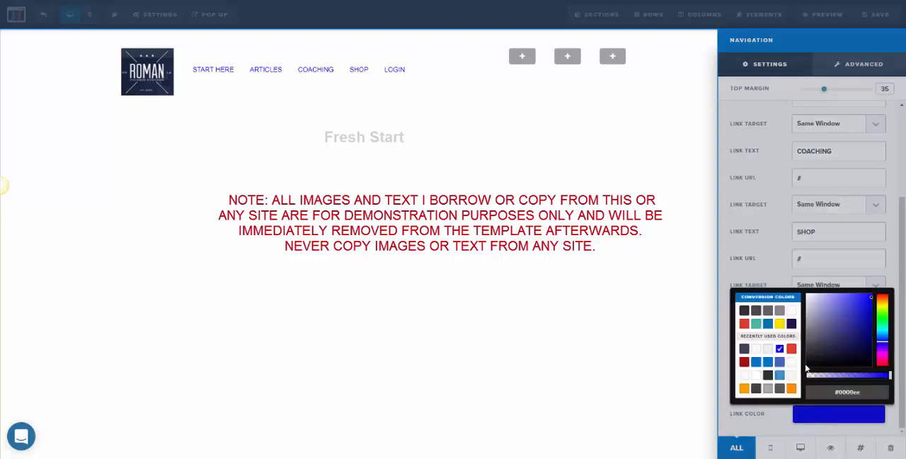
{"action": "left_click", "coordinate": [792, 311]}
{"action": "left_click", "coordinate": [580, 159]}
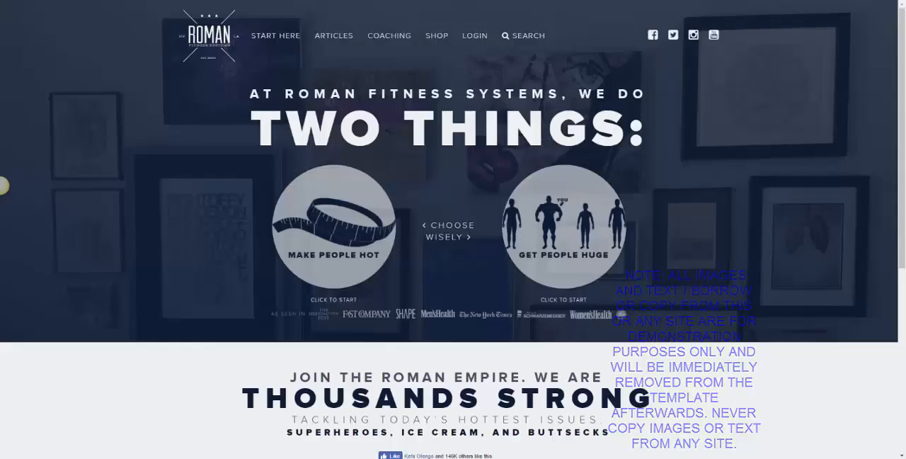
- Set the page's background image by pasting the copied URL of the Roman Fitness Systems home page's framed-art photo
{"action": "left_click", "coordinate": [210, 15]}
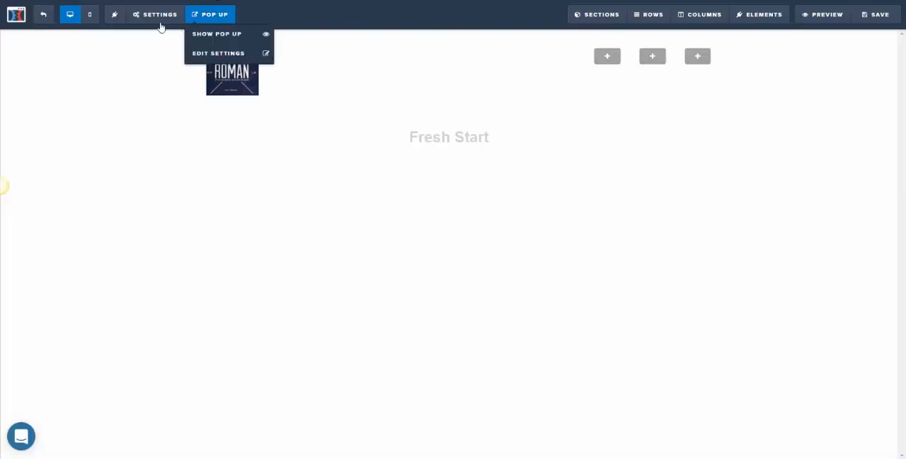
{"action": "left_click", "coordinate": [157, 16]}
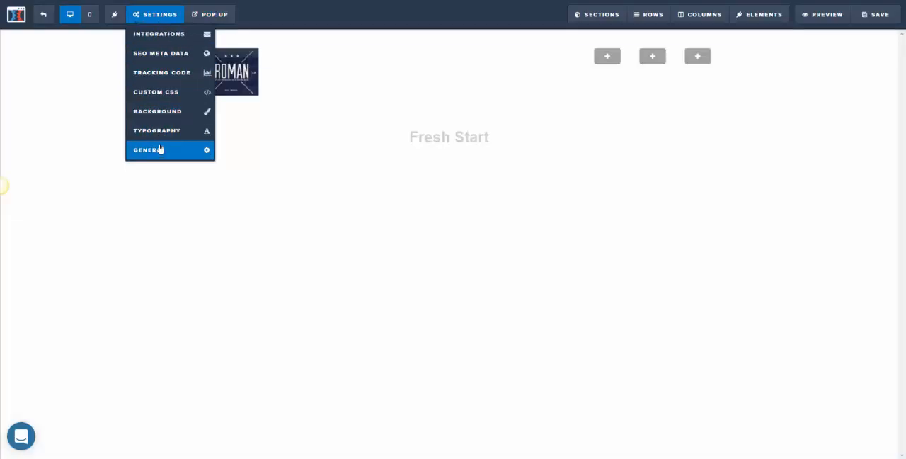
{"action": "left_click", "coordinate": [162, 118]}
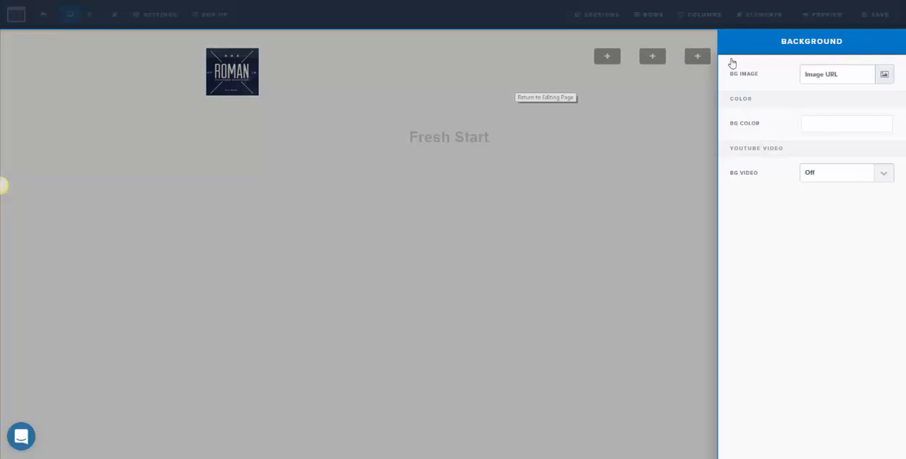
{"action": "right_click", "coordinate": [845, 74]}
{"action": "left_click", "coordinate": [821, 132]}
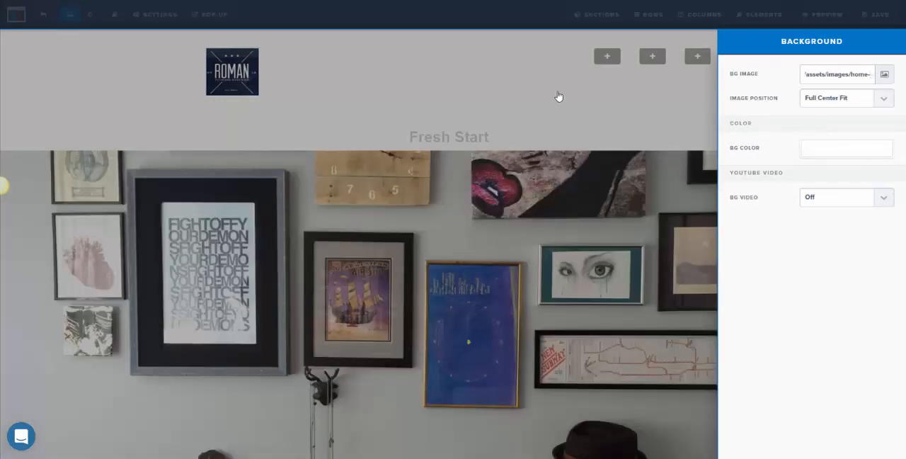
{"action": "left_click", "coordinate": [559, 97]}
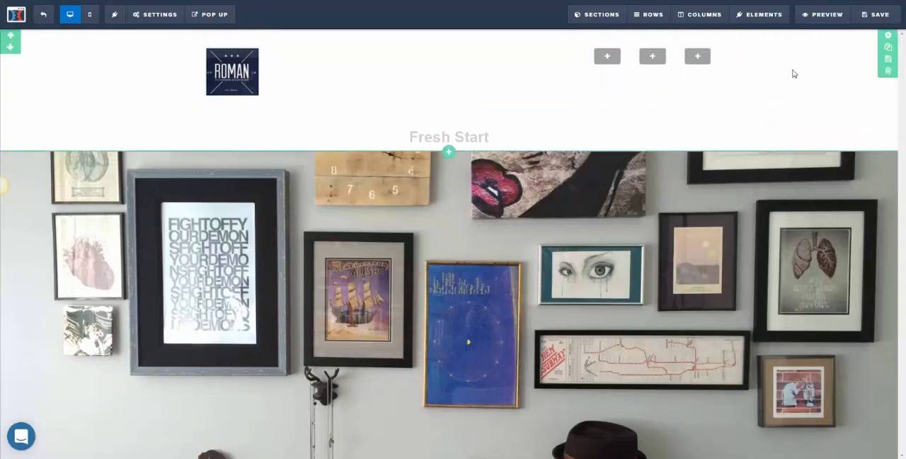
- Try a semi-transparent white background color on the header section with an opacity of 0.67
{"action": "left_click", "coordinate": [887, 35]}
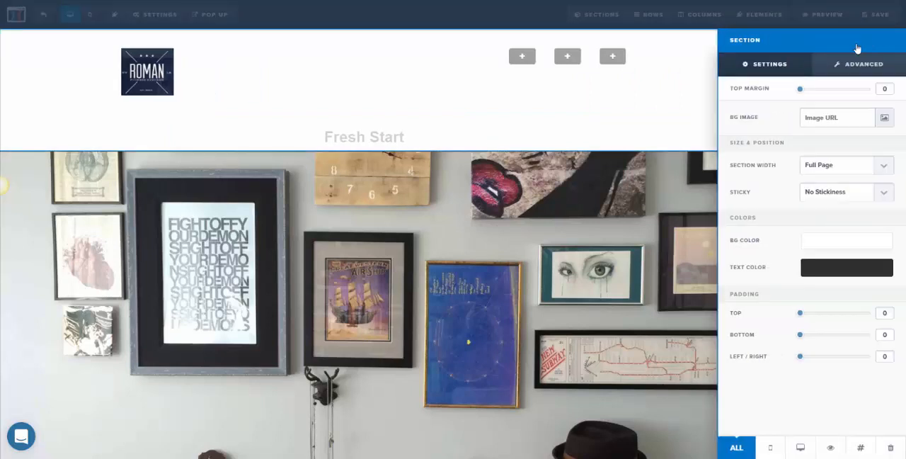
{"action": "left_click", "coordinate": [825, 248]}
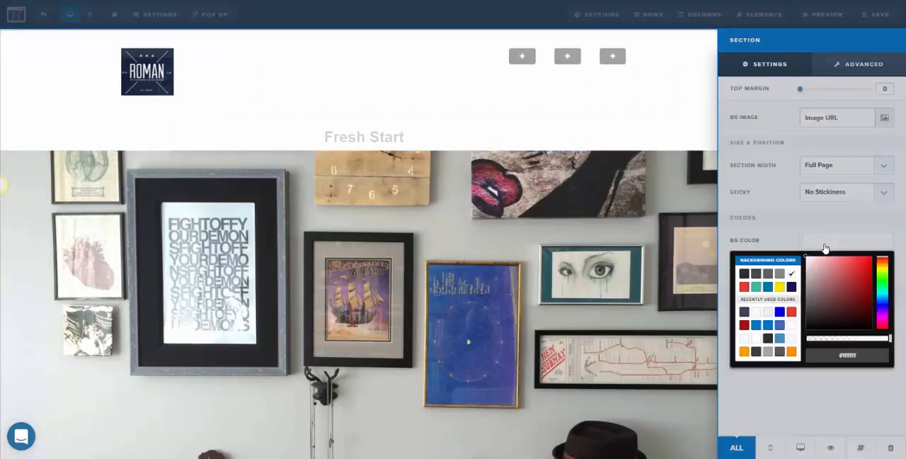
{"action": "left_click", "coordinate": [813, 342]}
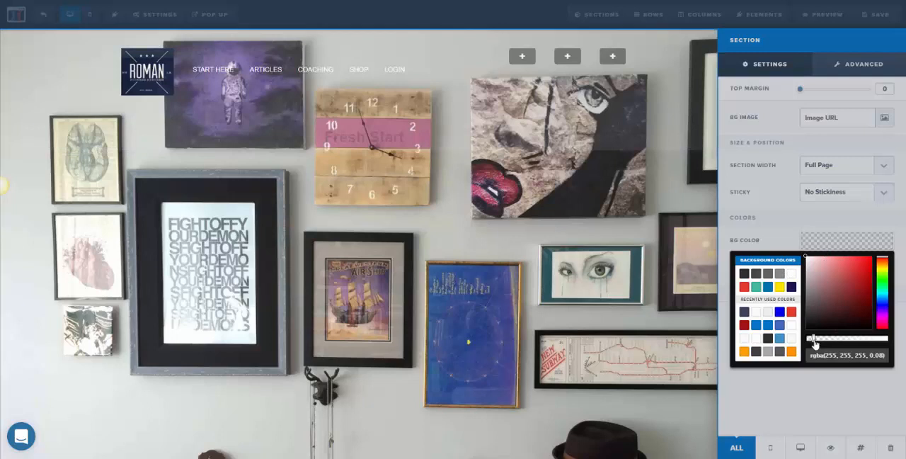
{"action": "left_click_drag", "start_coordinate": [814, 343], "coordinate": [863, 341]}
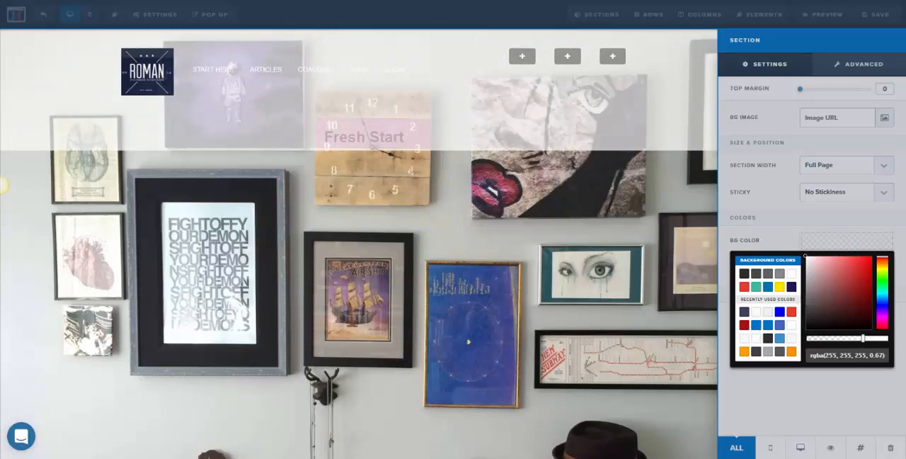
- Switch to the image editor, sample the dark navy from the logo's background, and copy its hex code 17243B
{"action": "left_click", "coordinate": [85, 414]}
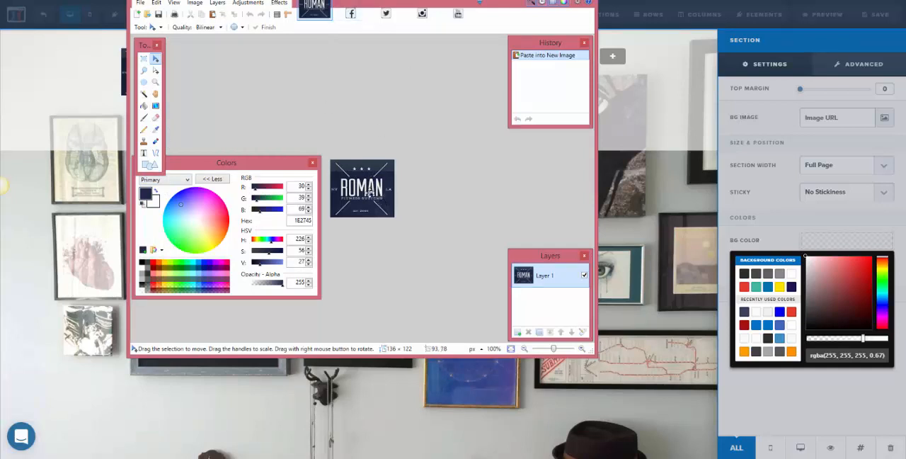
{"action": "left_click", "coordinate": [156, 129]}
{"action": "left_click", "coordinate": [337, 174]}
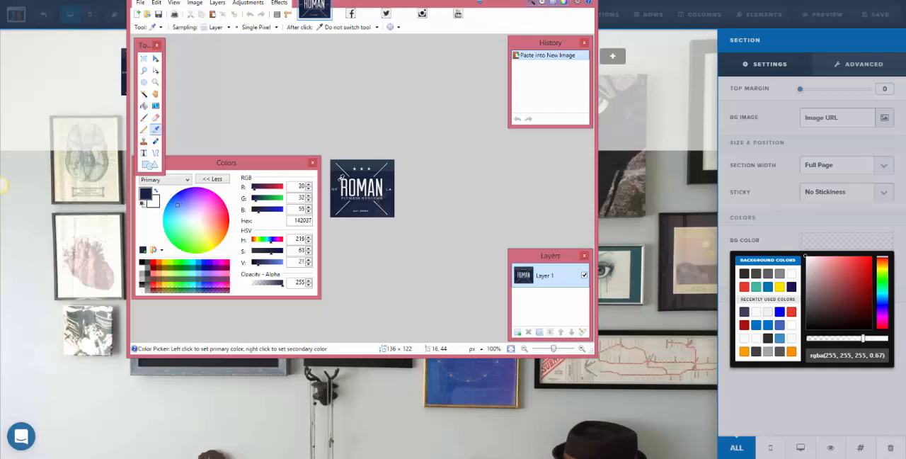
{"action": "left_click", "coordinate": [338, 179]}
{"action": "left_click_drag", "start_coordinate": [295, 221], "coordinate": [326, 222]}
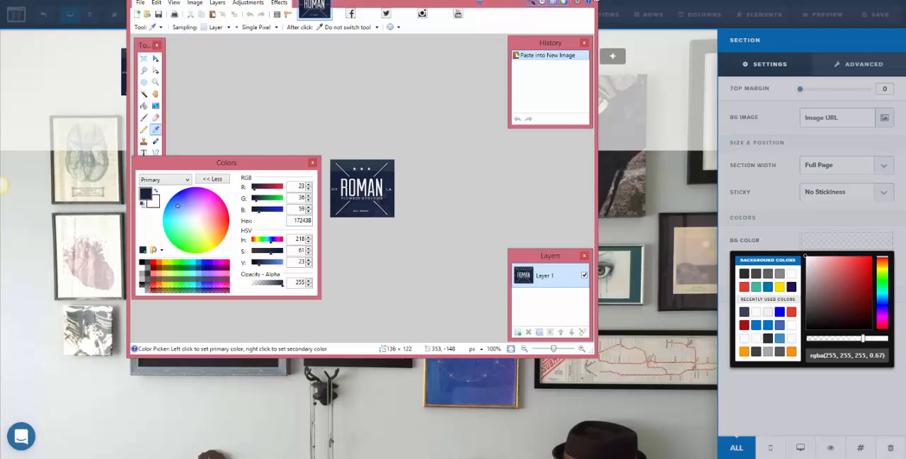
{"action": "left_click", "coordinate": [596, 1]}
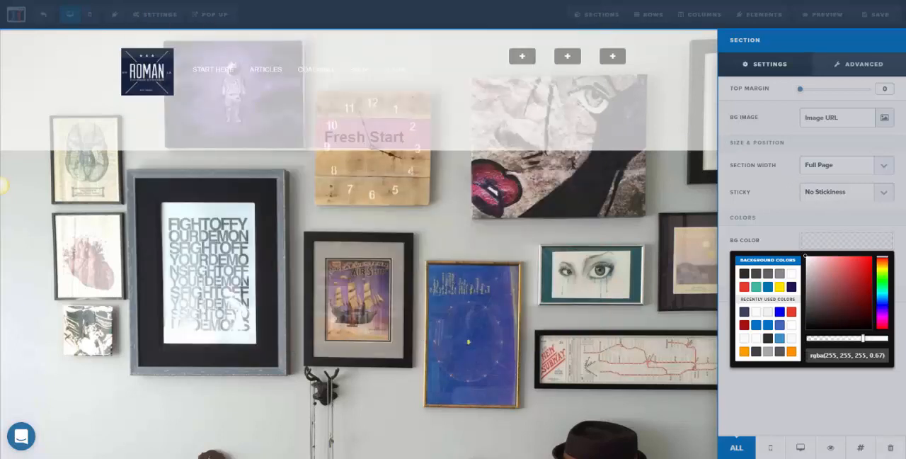
- Set the header section's background color to #17243b and lower its opacity to 0.93
{"action": "left_click_drag", "start_coordinate": [810, 356], "coordinate": [902, 357]}
{"action": "type", "text": "#17243b"}
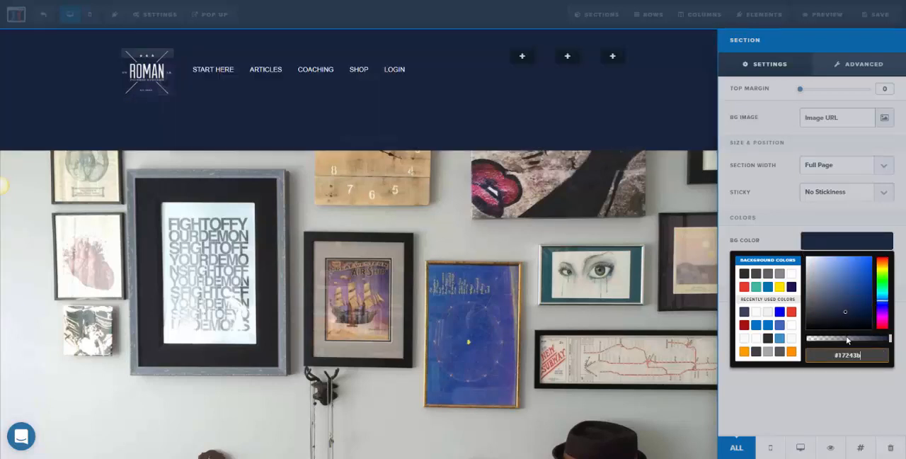
{"action": "left_click", "coordinate": [871, 342]}
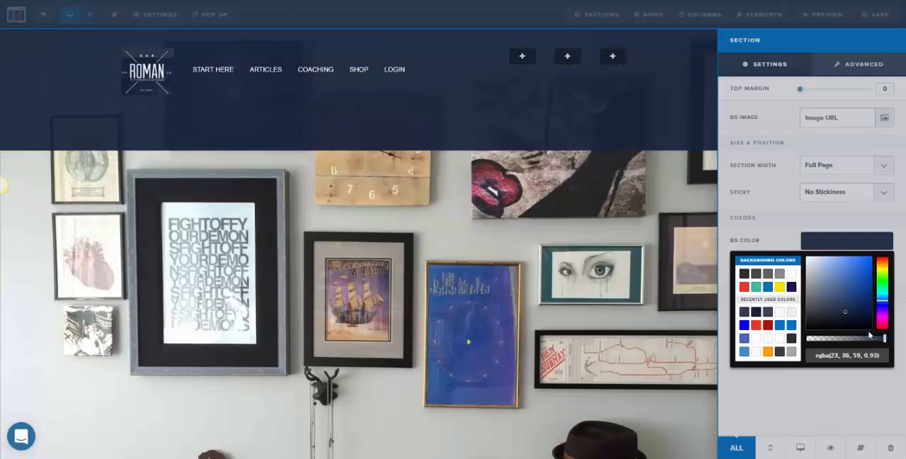
- Lower the header section's background color opacity to 0.86 and save the page
{"action": "left_click", "coordinate": [879, 342]}
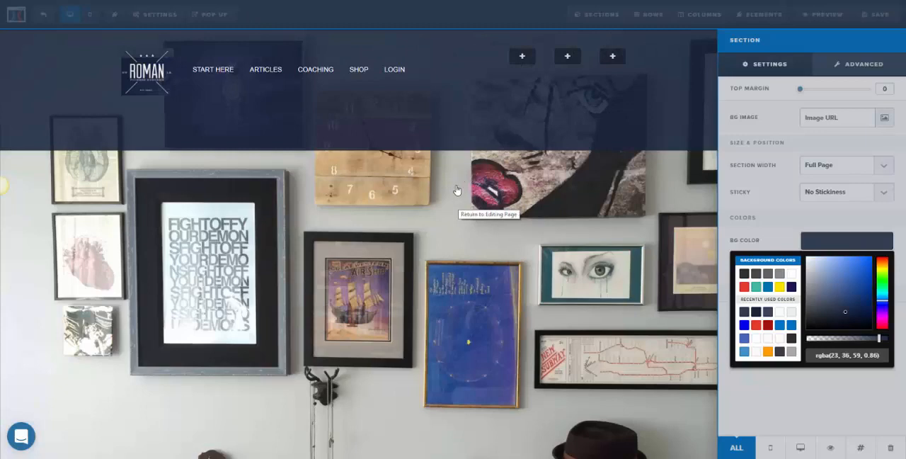
{"action": "left_click", "coordinate": [488, 187]}
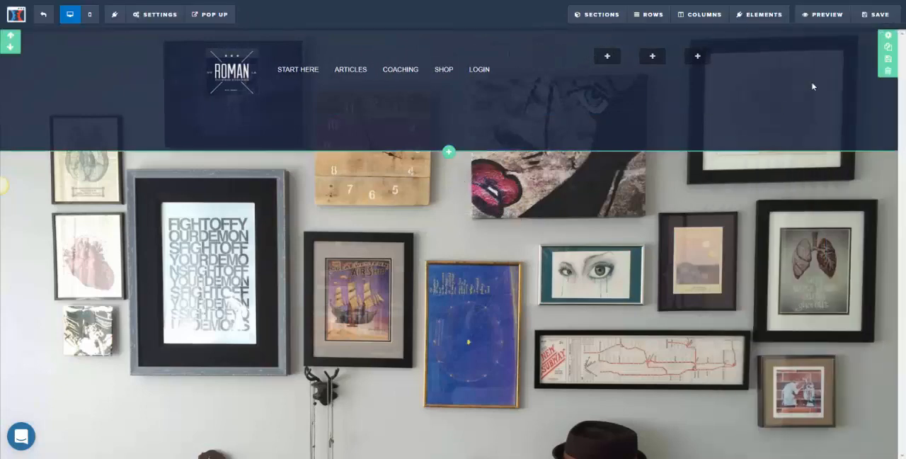
{"action": "left_click", "coordinate": [878, 15]}
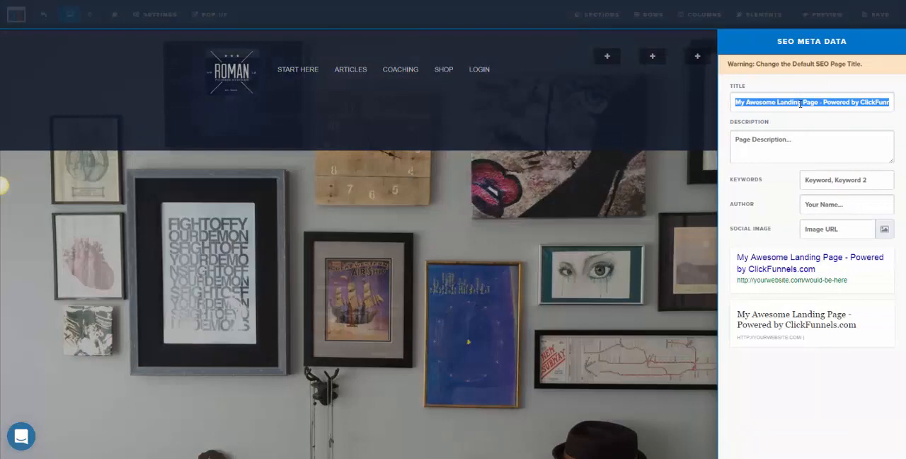
- Enter "Roman Fitness System Click Funnels Template" as the SEO title and description, and add matching keywords beginning with "Roman Fitness System"
{"action": "type", "text": "rOMA"}
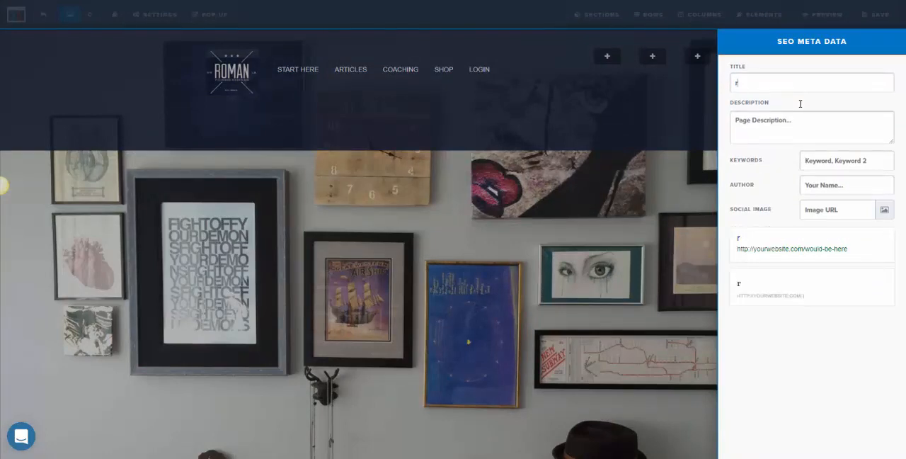
{"action": "key", "text": "BackSpace"}
{"action": "key", "text": "BackSpace"}
{"action": "key", "text": "BackSpace"}
{"action": "key", "text": "BackSpace"}
{"action": "type", "text": "Roman Fitnes"}
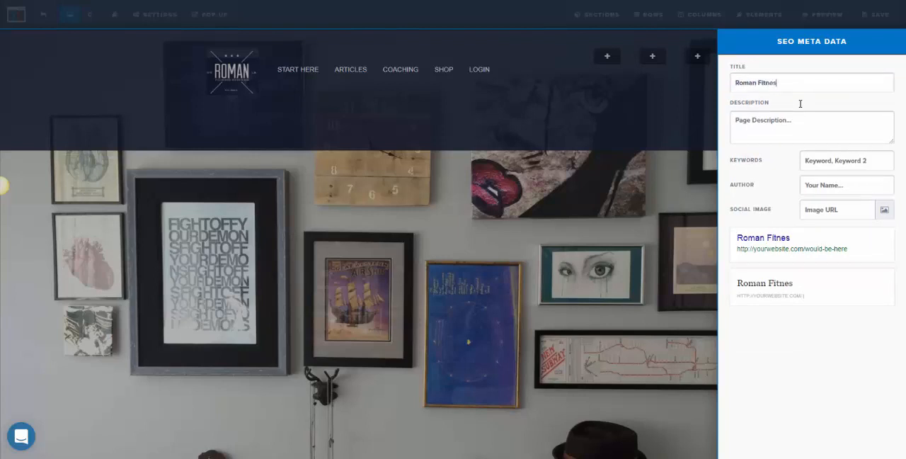
{"action": "type", "text": "s System Clu"}
{"action": "type", "text": "ckFunnels Template"}
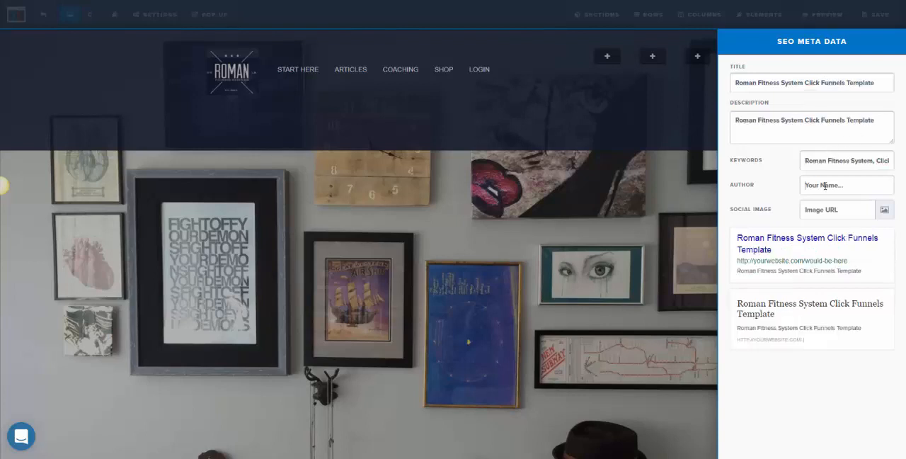
- Fill in the author's name in the SEO meta data and save the page
{"action": "left_click", "coordinate": [824, 186]}
{"action": "type", "text": "John Zapata"}
{"action": "left_click", "coordinate": [650, 218]}
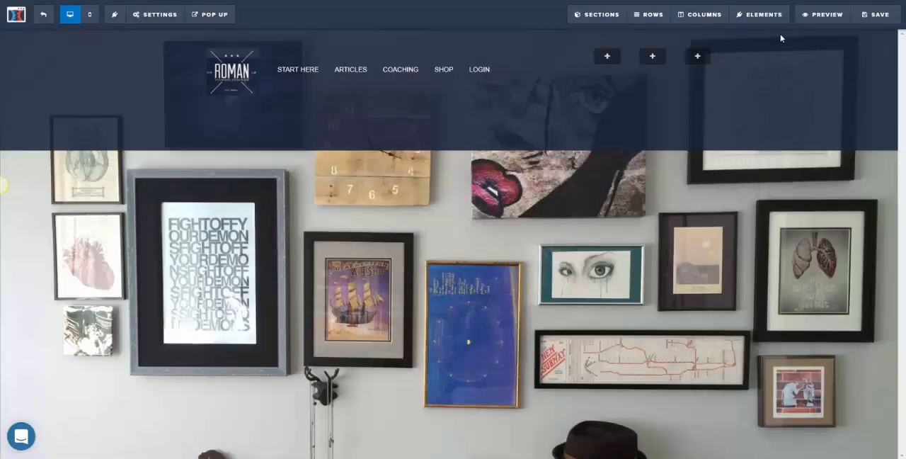
{"action": "left_click", "coordinate": [871, 18]}
- Review the page's SEO meta data entries
{"action": "left_click", "coordinate": [164, 17]}
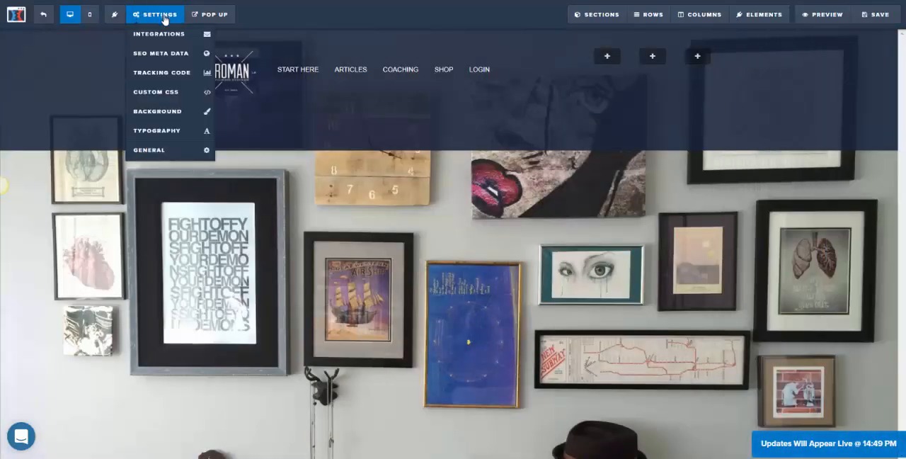
{"action": "left_click", "coordinate": [162, 54]}
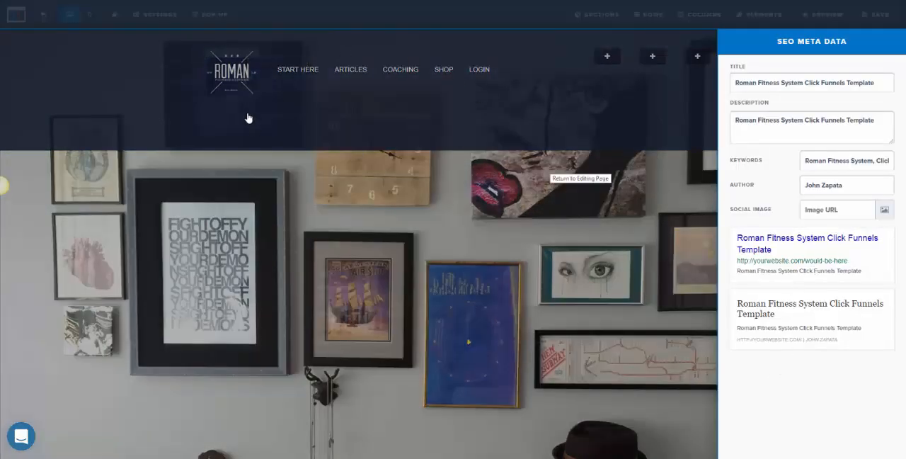
{"action": "left_click", "coordinate": [162, 12]}
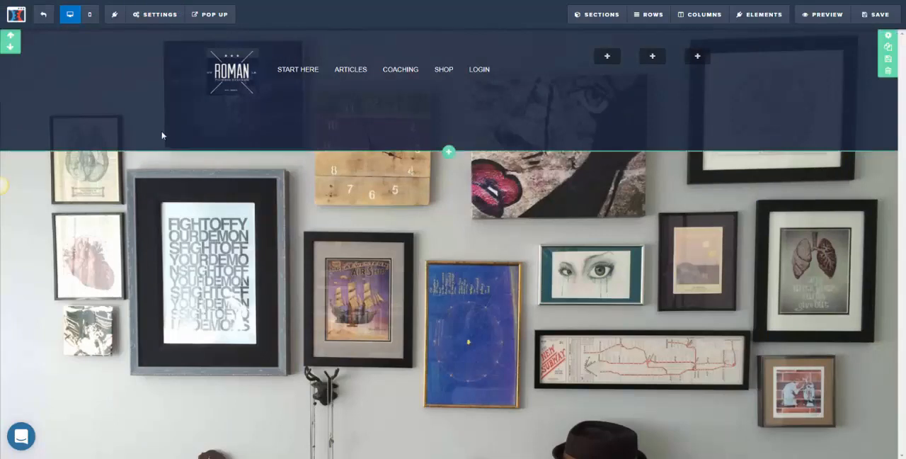
- Set search engine visibility to Hide in the page's general settings and save the page
{"action": "left_click", "coordinate": [161, 13]}
{"action": "left_click", "coordinate": [162, 150]}
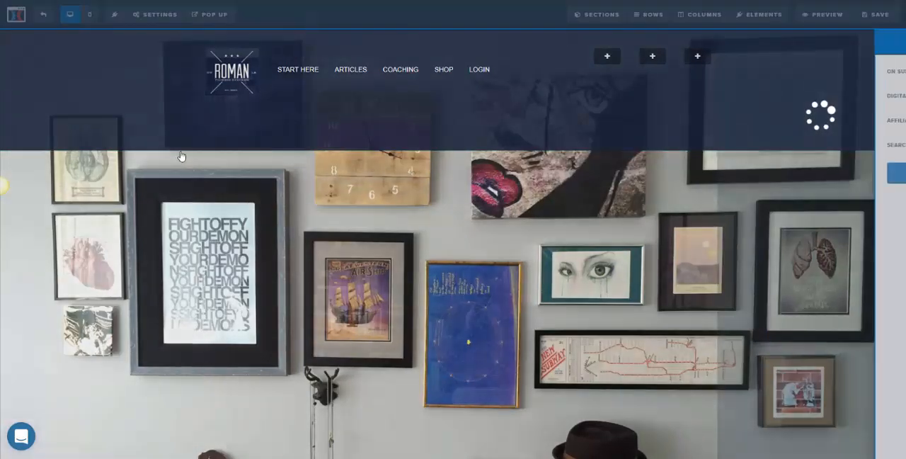
{"action": "left_click", "coordinate": [830, 146]}
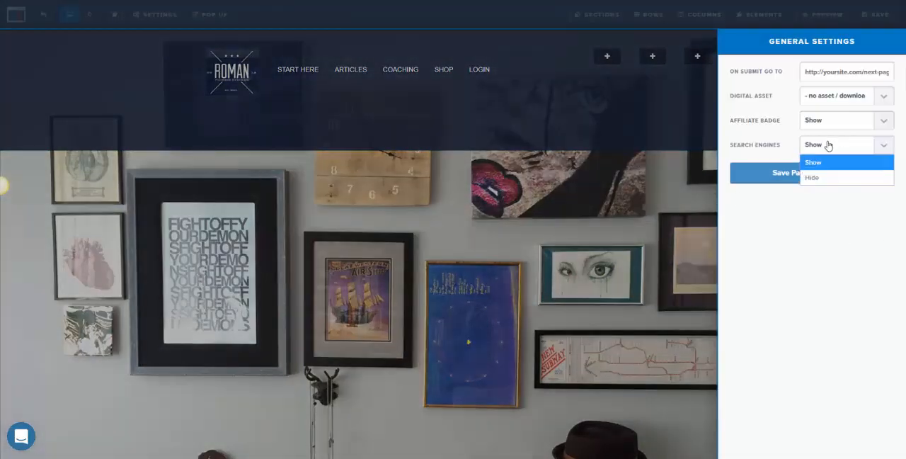
{"action": "left_click", "coordinate": [820, 179]}
{"action": "left_click", "coordinate": [815, 176]}
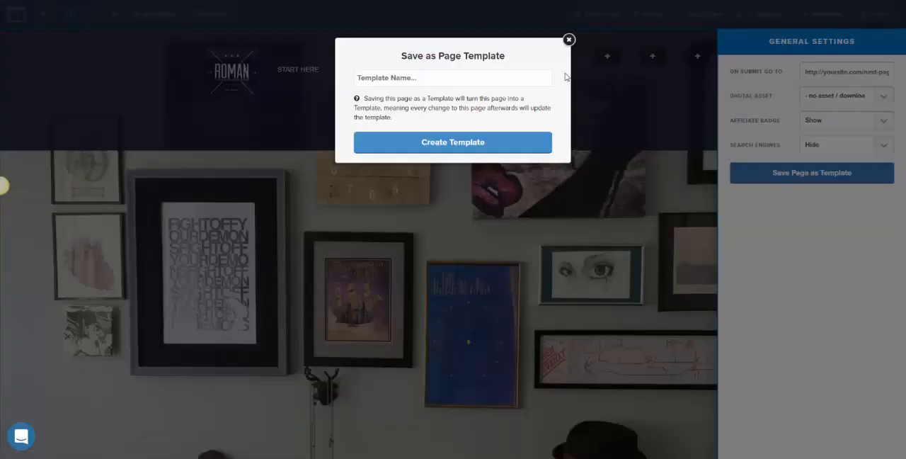
{"action": "left_click", "coordinate": [568, 40]}
{"action": "left_click", "coordinate": [660, 223]}
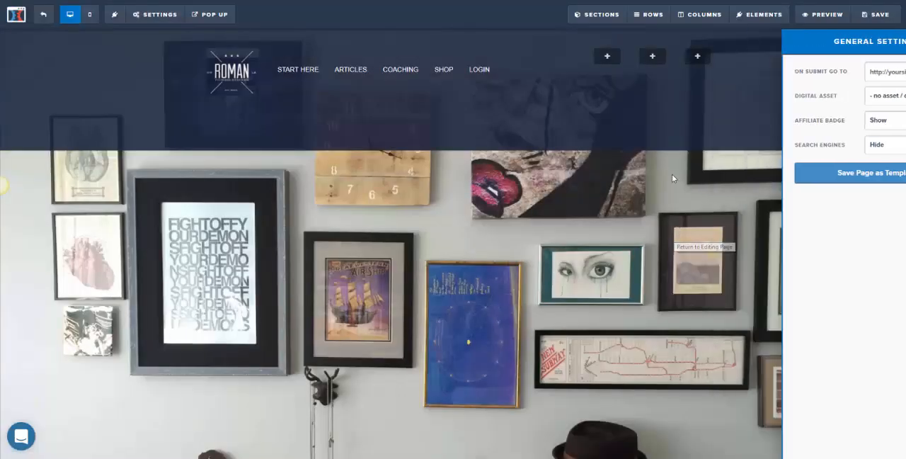
{"action": "left_click", "coordinate": [875, 20]}
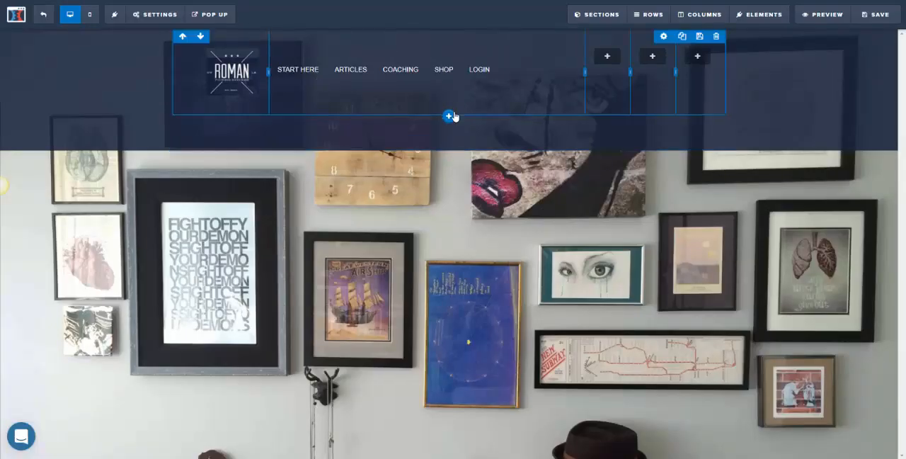
- Add a one-column row and a three-column row beneath the logo and navigation row
{"action": "left_click", "coordinate": [461, 127]}
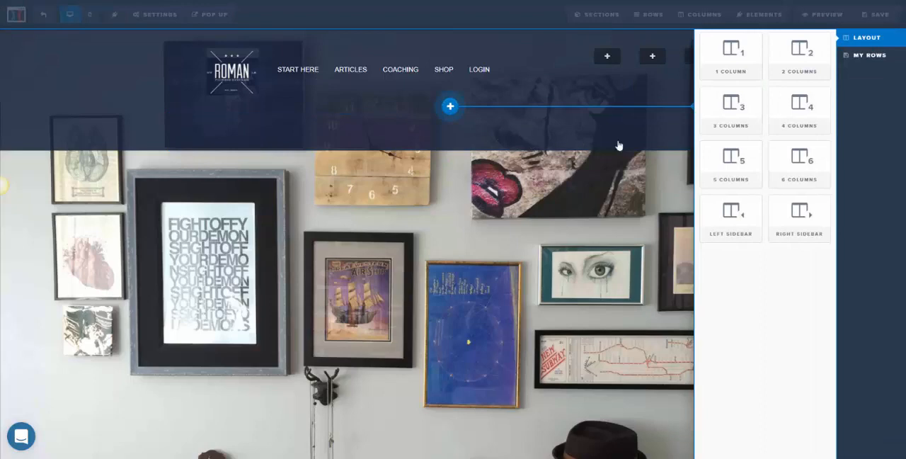
{"action": "left_click", "coordinate": [745, 62]}
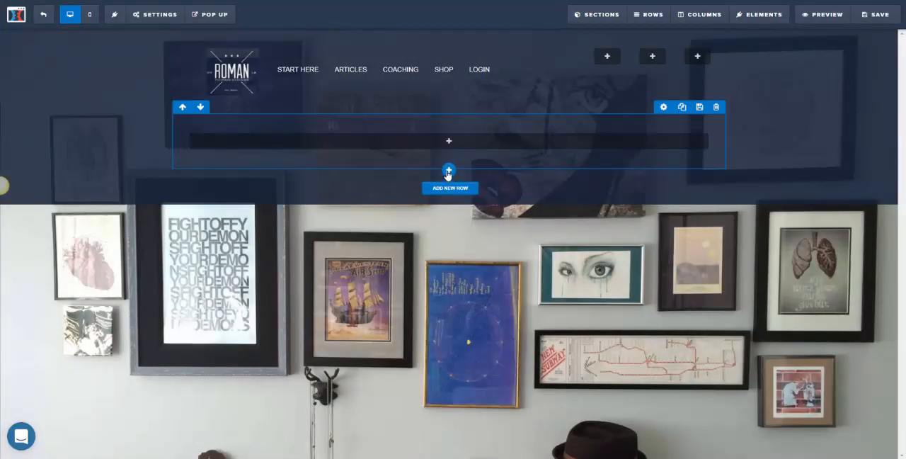
{"action": "left_click", "coordinate": [450, 160]}
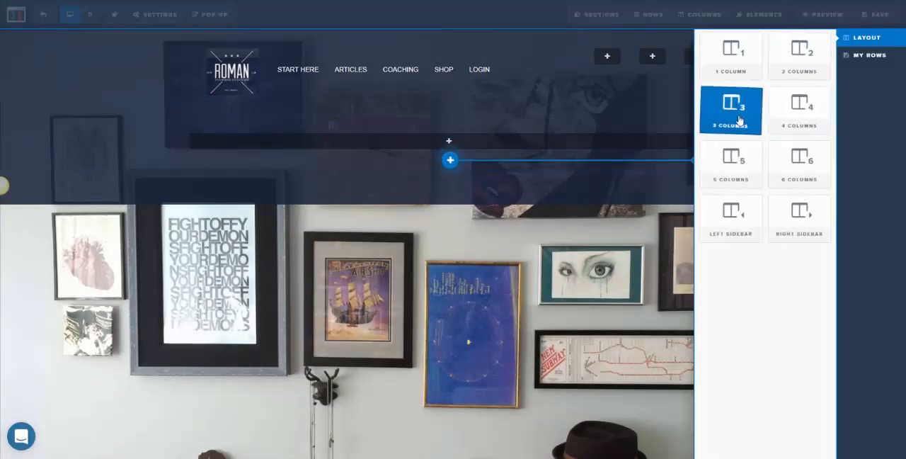
{"action": "left_click_drag", "start_coordinate": [744, 121], "coordinate": [730, 117]}
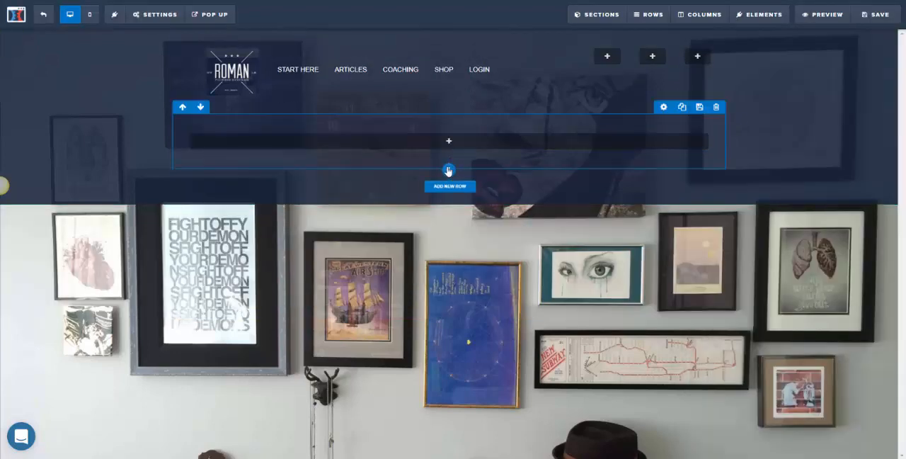
{"action": "left_click", "coordinate": [448, 171]}
{"action": "left_click_drag", "start_coordinate": [730, 107], "coordinate": [444, 164]}
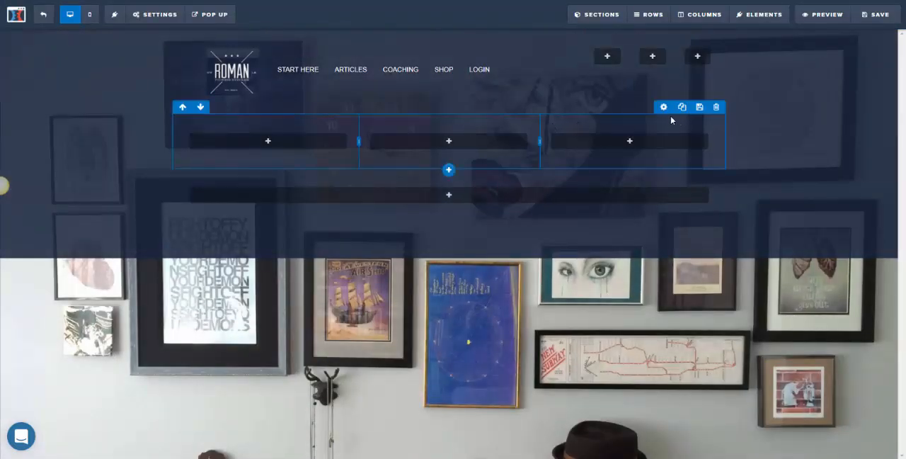
- Duplicate the one-column row and reorder the rows so the three-column row sits between the two one-column rows
{"action": "left_click", "coordinate": [200, 108]}
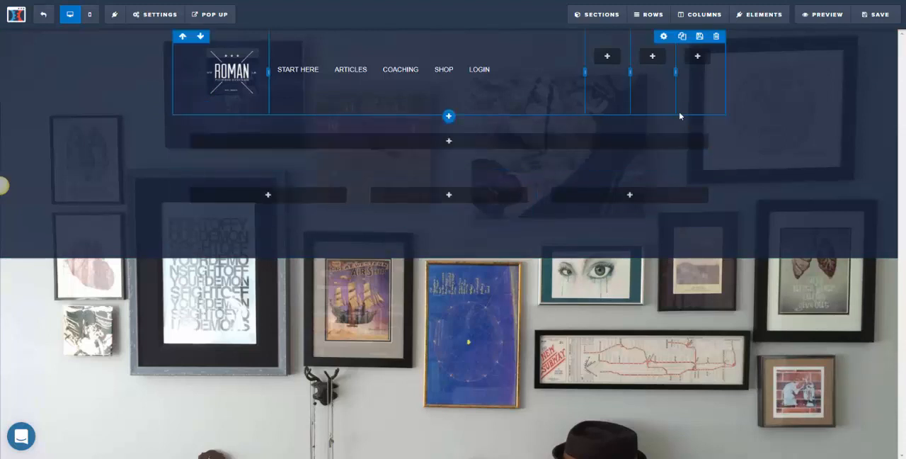
{"action": "left_click", "coordinate": [682, 107]}
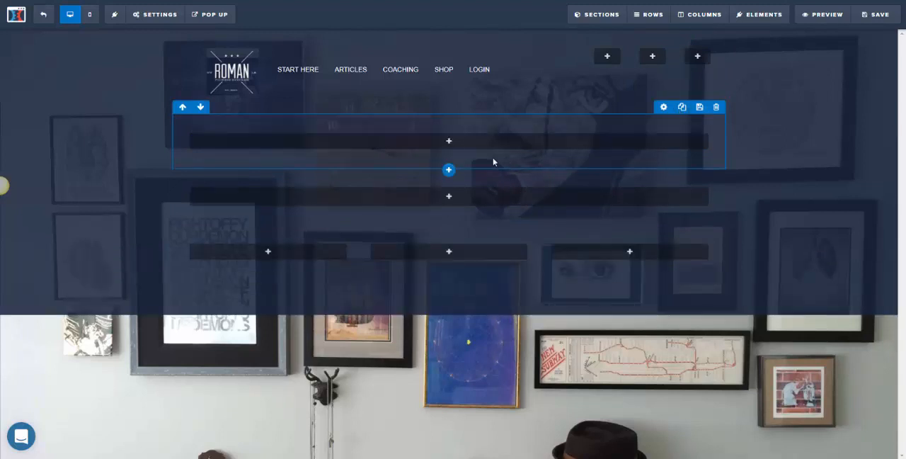
{"action": "left_click", "coordinate": [199, 107]}
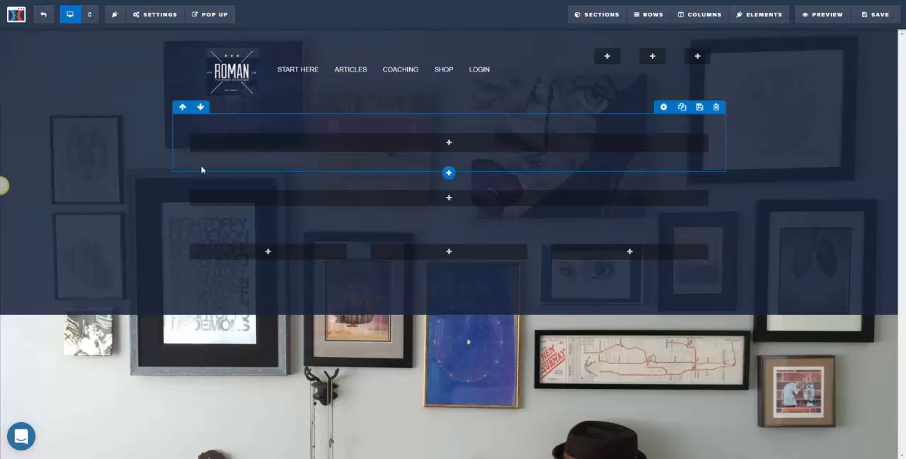
{"action": "left_click", "coordinate": [201, 164]}
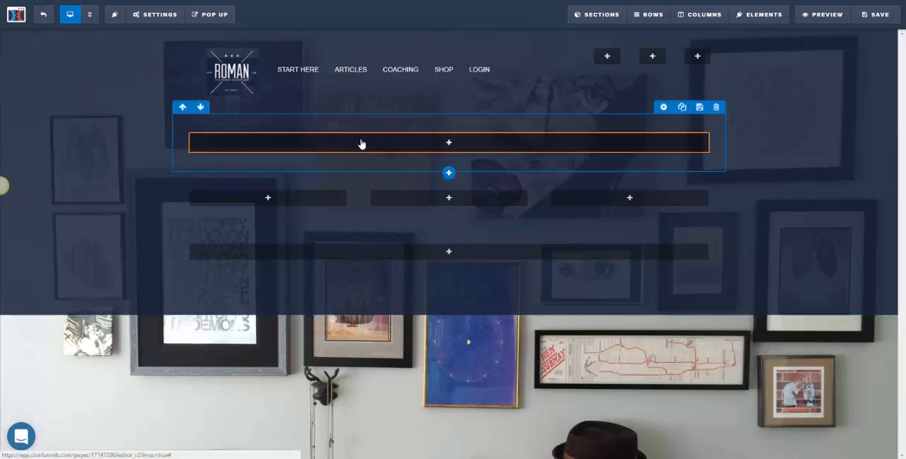
- Add an Icon element to the first empty column beside the header navigation
{"action": "left_click", "coordinate": [607, 57]}
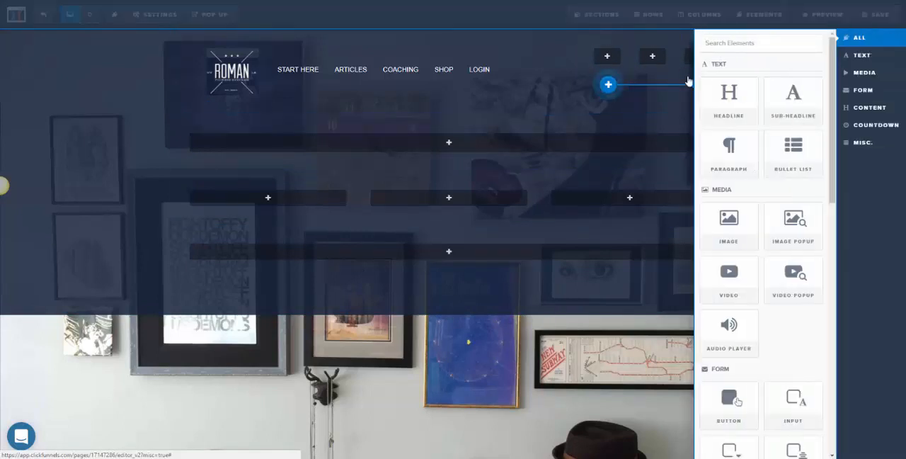
{"action": "left_click_drag", "start_coordinate": [833, 173], "coordinate": [860, 388]}
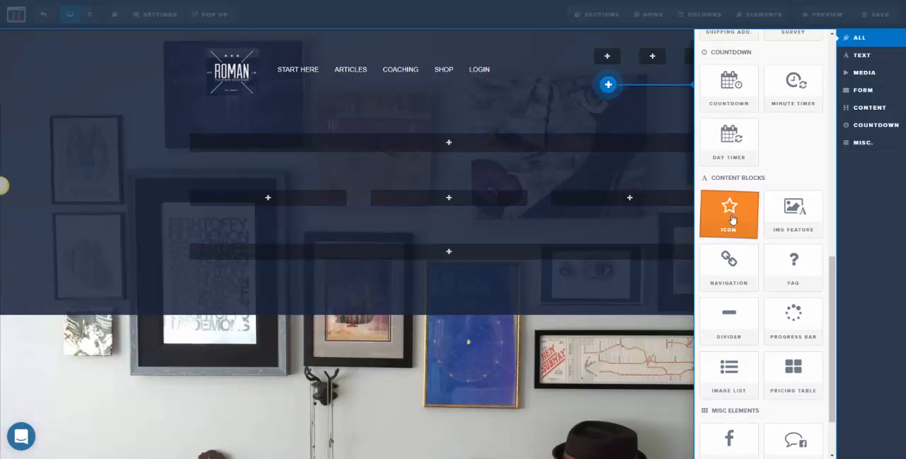
{"action": "left_click", "coordinate": [731, 216]}
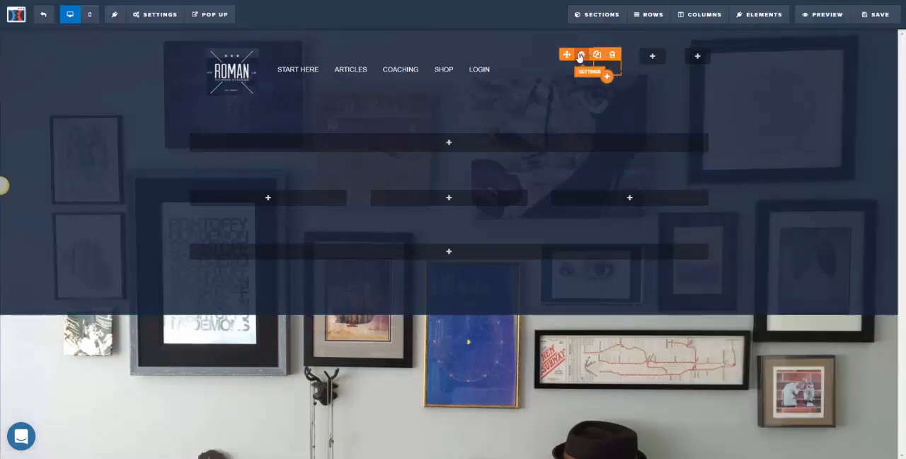
- Set the new header icon's URL / Action to the Facebook profile link, keeping its alignment at Center
{"action": "left_click", "coordinate": [581, 54]}
{"action": "left_click", "coordinate": [841, 119]}
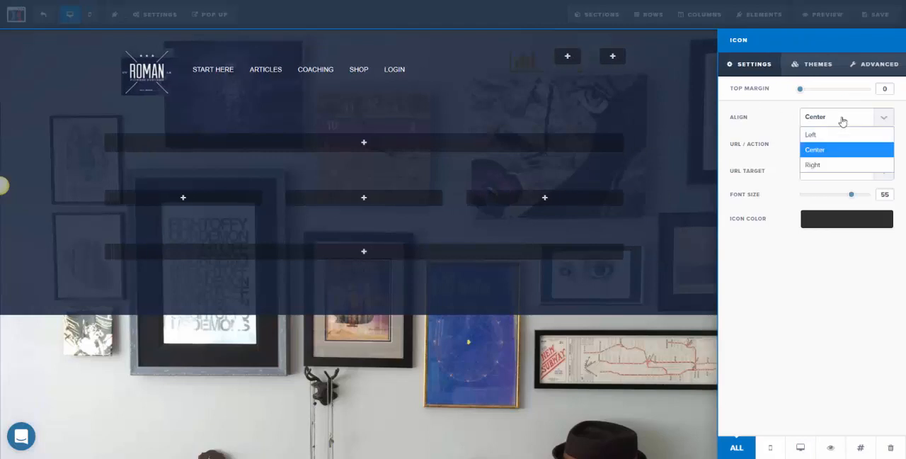
{"action": "left_click", "coordinate": [783, 105]}
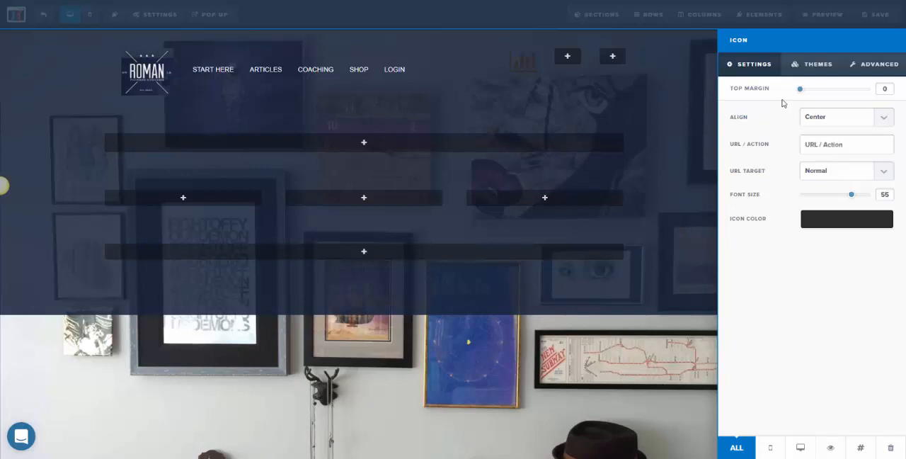
{"action": "left_click", "coordinate": [825, 144]}
{"action": "type", "text": "#"}
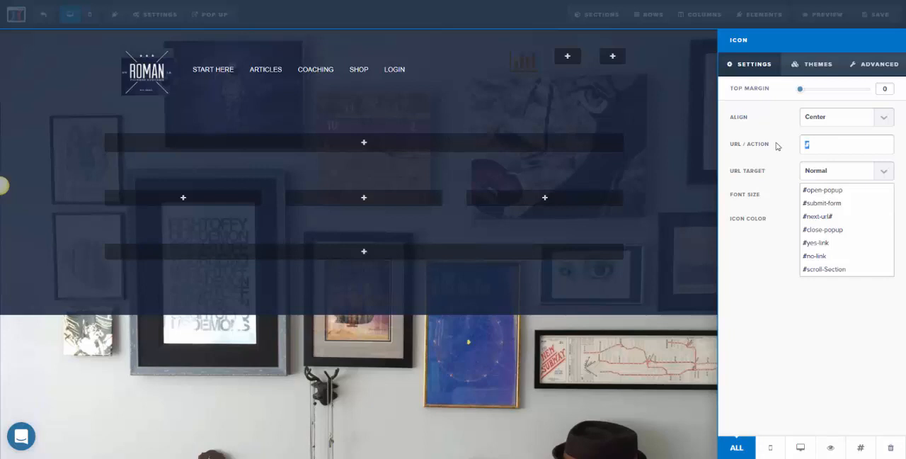
{"action": "type", "text": "https://www.facebook.com/johnzapata2013"}
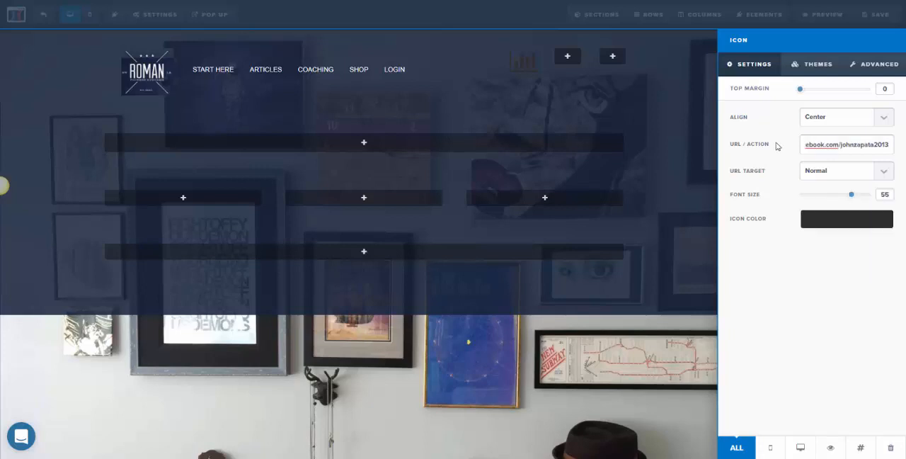
{"action": "left_click", "coordinate": [776, 157]}
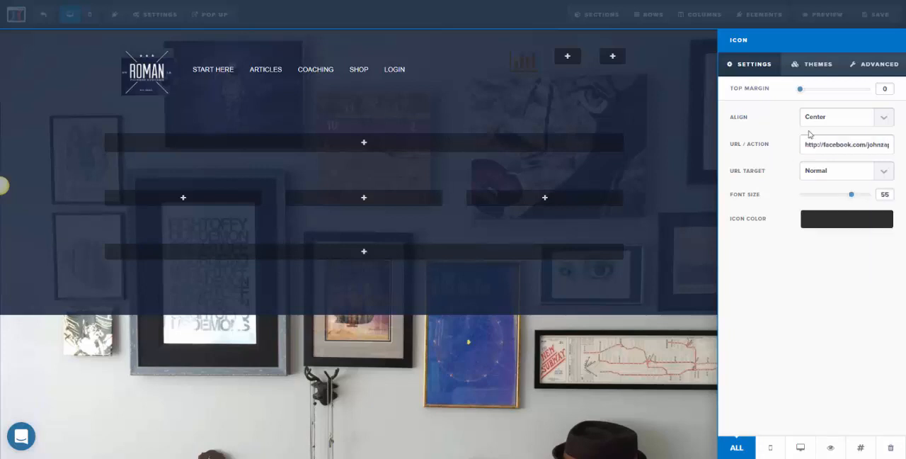
- Search the icon picker for "face" and change the header icon to fa-facebook-square
{"action": "left_click", "coordinate": [818, 65]}
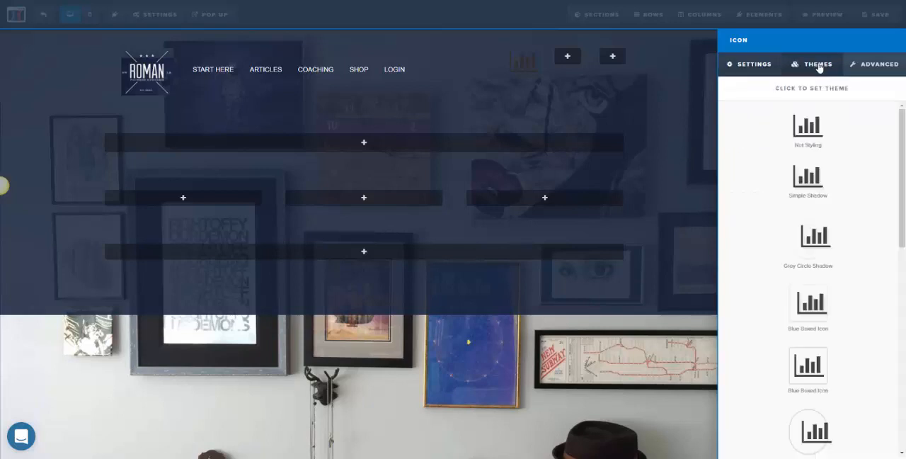
{"action": "left_click_drag", "start_coordinate": [902, 160], "coordinate": [897, 142]}
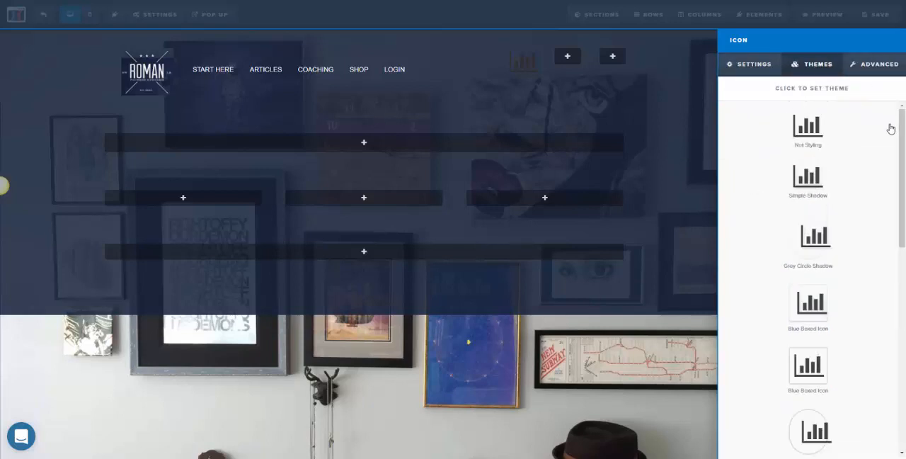
{"action": "left_click", "coordinate": [876, 65]}
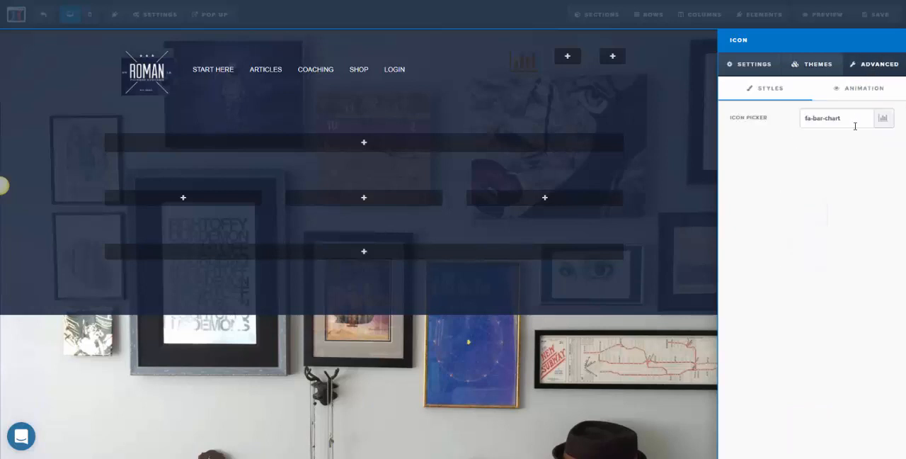
{"action": "left_click", "coordinate": [884, 121]}
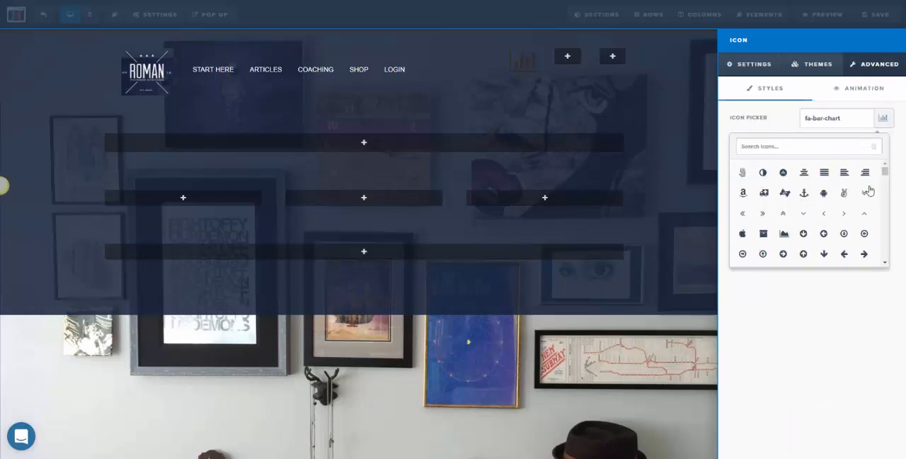
{"action": "left_click_drag", "start_coordinate": [890, 175], "coordinate": [890, 197]}
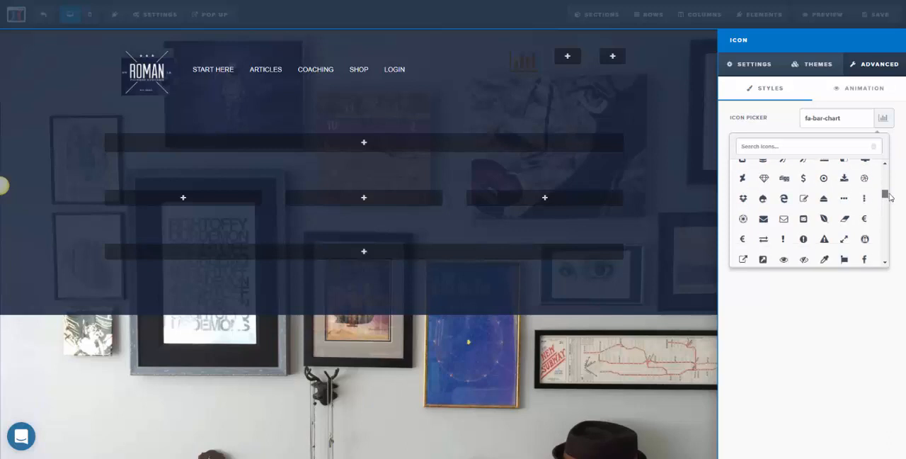
{"action": "scroll", "coordinate": [803, 201], "scroll_direction": "down", "scroll_amount": 3}
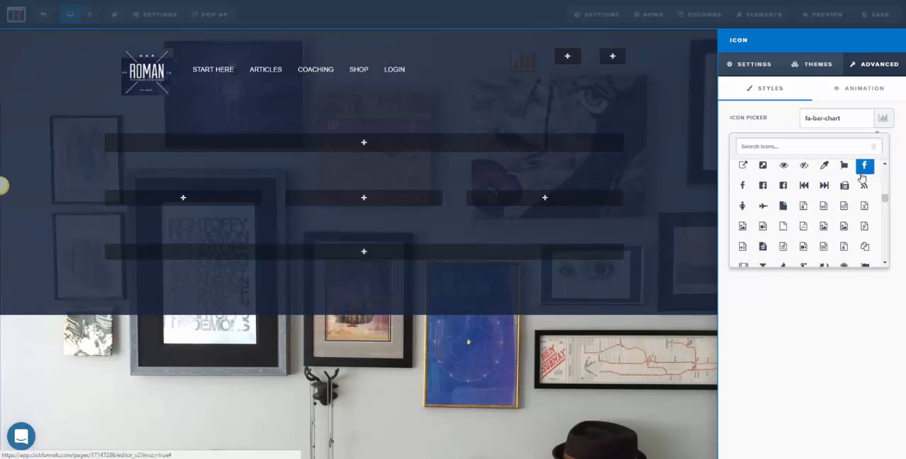
{"action": "scroll", "coordinate": [842, 195], "scroll_direction": "down", "scroll_amount": 5}
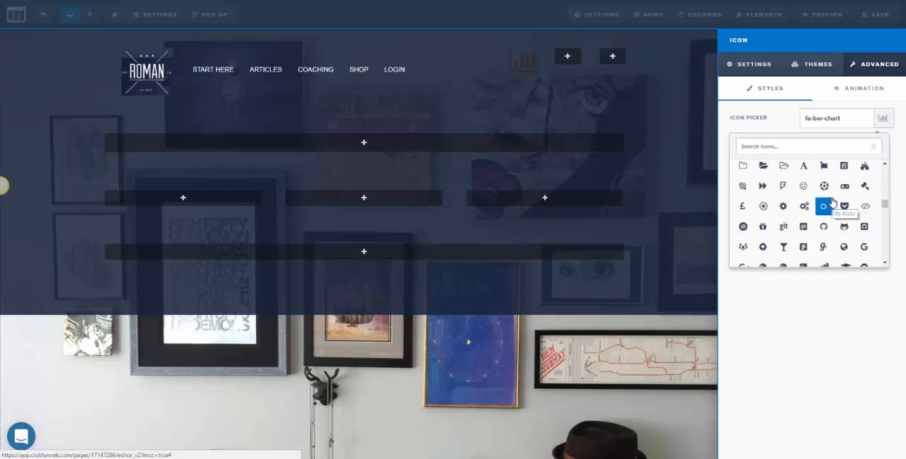
{"action": "scroll", "coordinate": [827, 201], "scroll_direction": "down", "scroll_amount": 2}
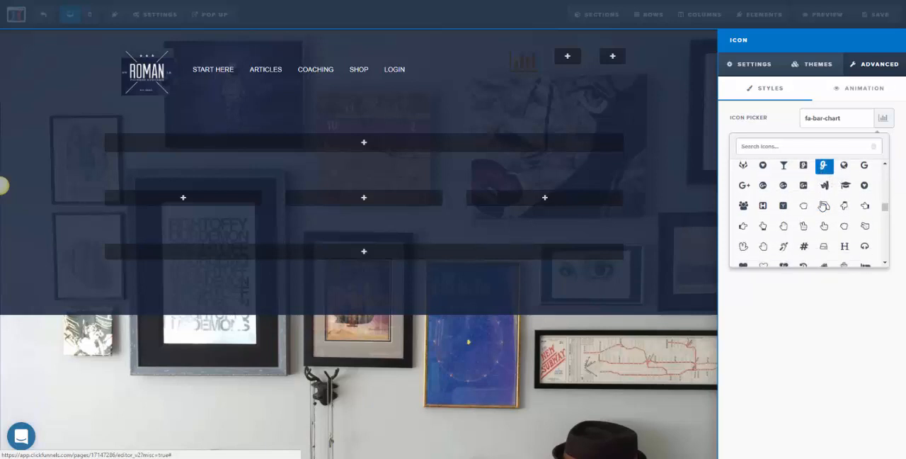
{"action": "scroll", "coordinate": [823, 204], "scroll_direction": "down", "scroll_amount": 4}
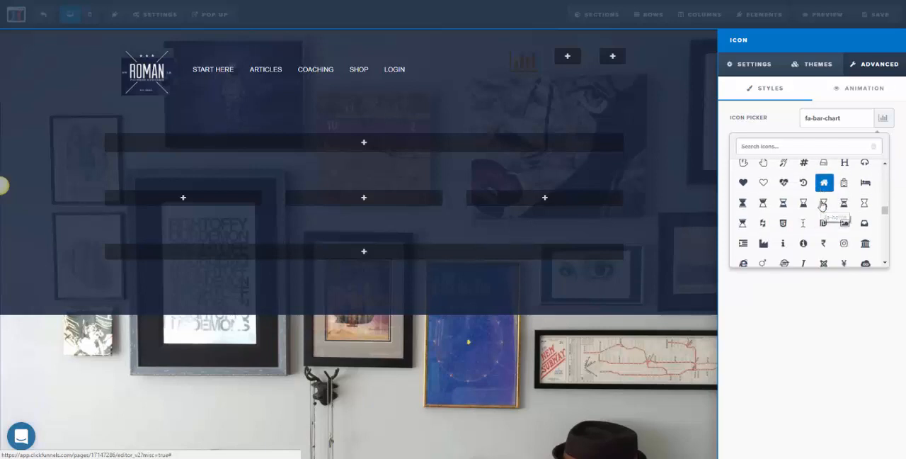
{"action": "scroll", "coordinate": [822, 204], "scroll_direction": "down", "scroll_amount": 8}
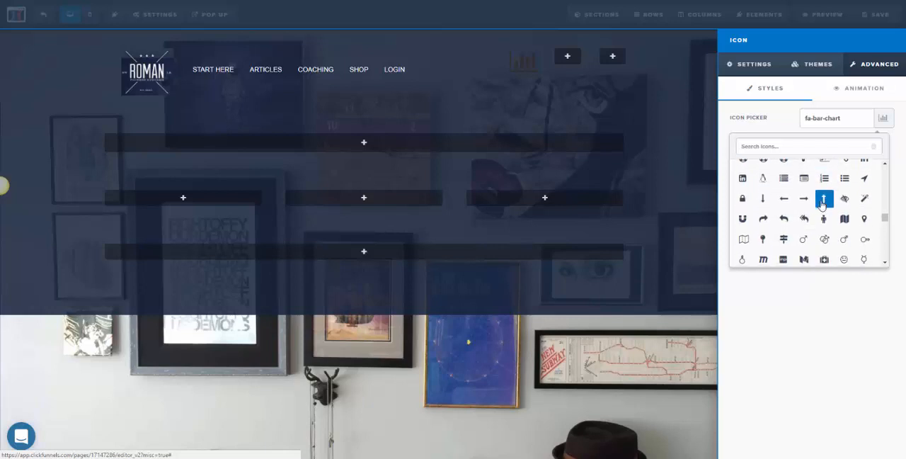
{"action": "scroll", "coordinate": [822, 204], "scroll_direction": "down", "scroll_amount": 6}
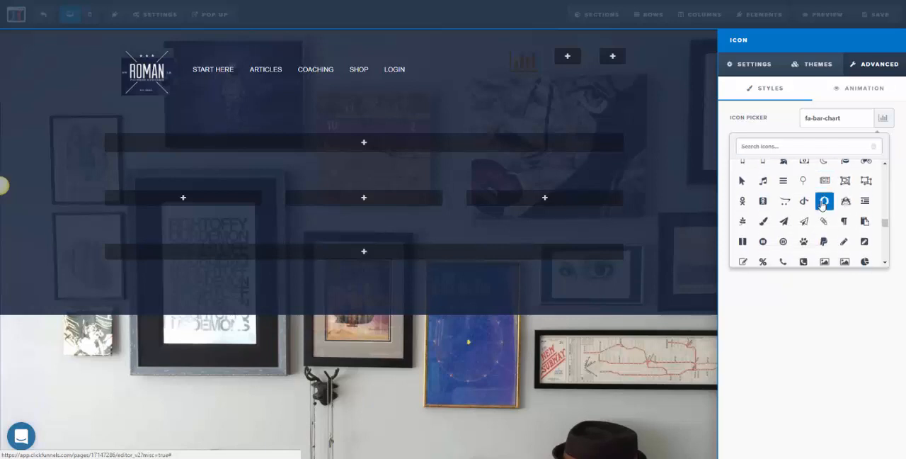
{"action": "scroll", "coordinate": [822, 204], "scroll_direction": "down", "scroll_amount": 2}
{"action": "scroll", "coordinate": [829, 216], "scroll_direction": "down", "scroll_amount": 3}
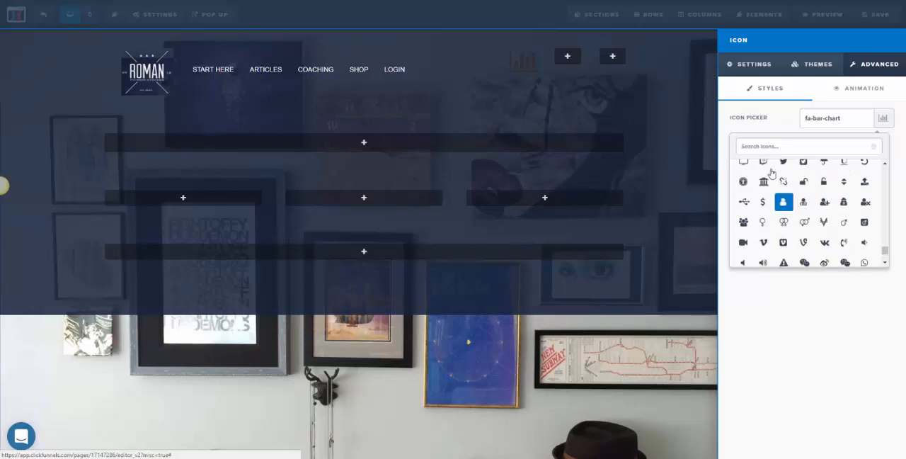
{"action": "type", "text": "face"}
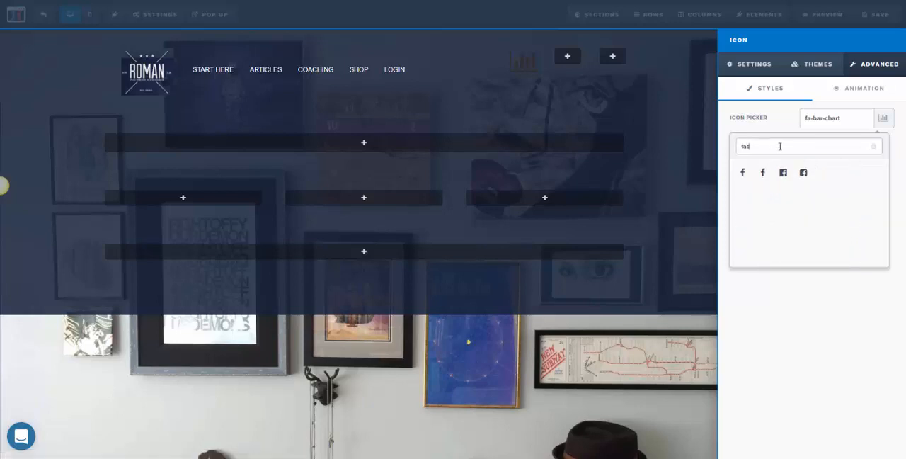
{"action": "left_click", "coordinate": [804, 173]}
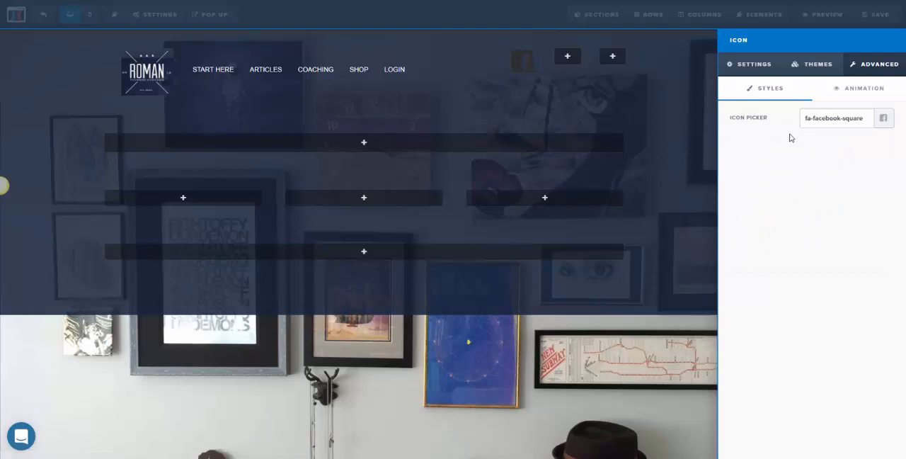
{"action": "left_click", "coordinate": [527, 67]}
- Set the Facebook icon's color to white (#ffffff)
{"action": "left_click", "coordinate": [609, 56]}
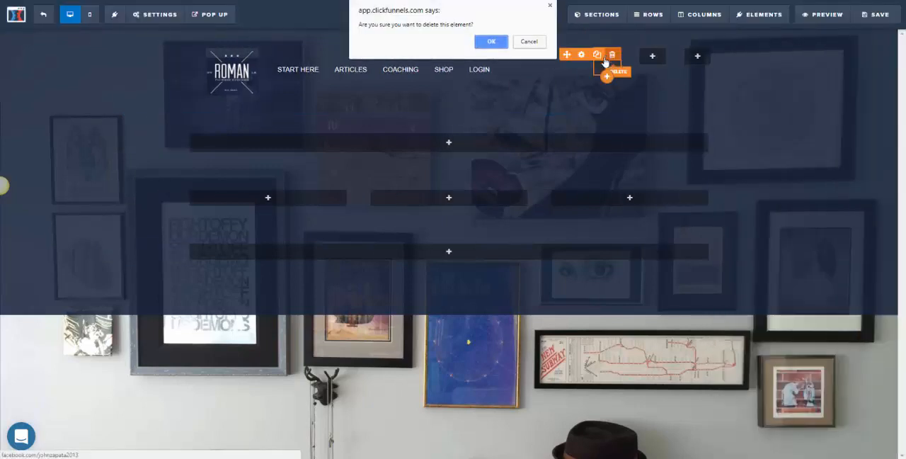
{"action": "left_click", "coordinate": [529, 42]}
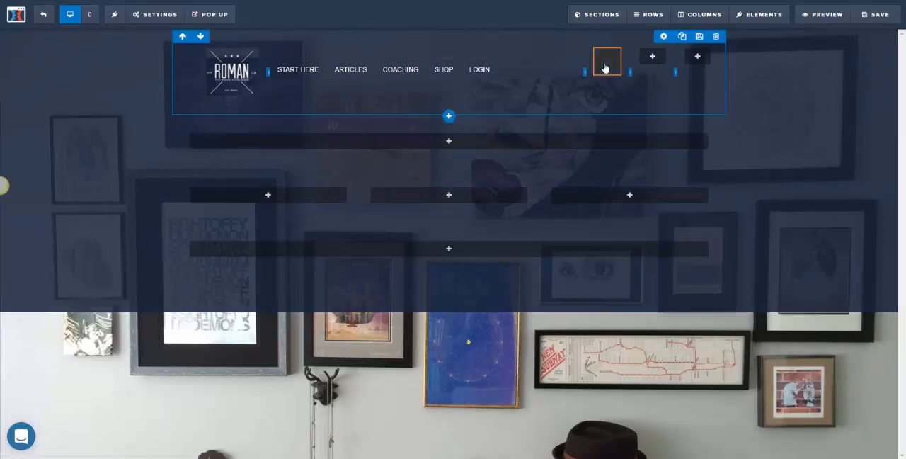
{"action": "left_click", "coordinate": [580, 56]}
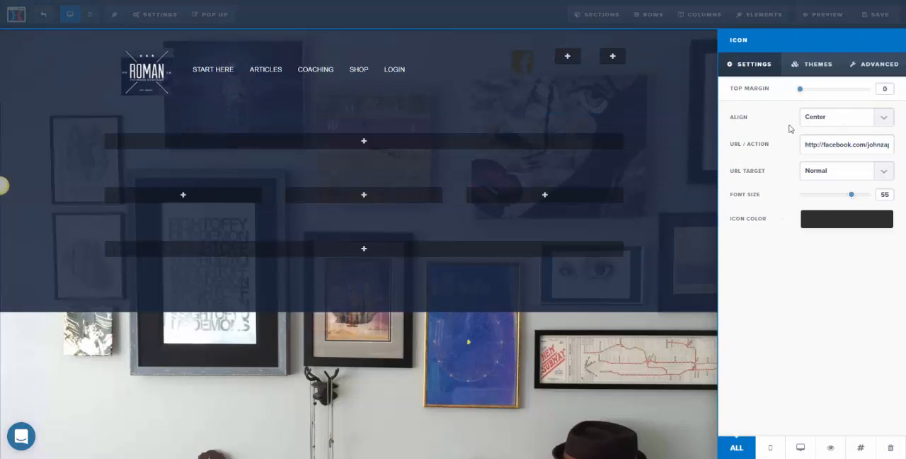
{"action": "left_click", "coordinate": [839, 225]}
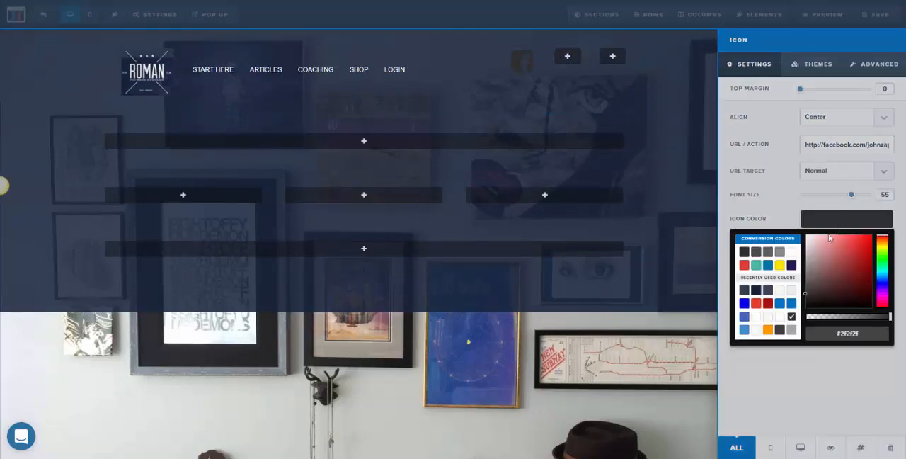
{"action": "left_click", "coordinate": [792, 253]}
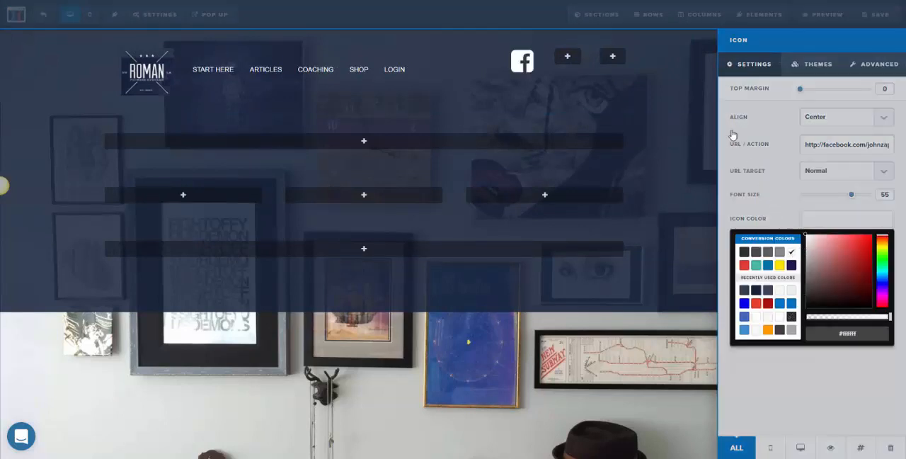
{"action": "left_click", "coordinate": [682, 92]}
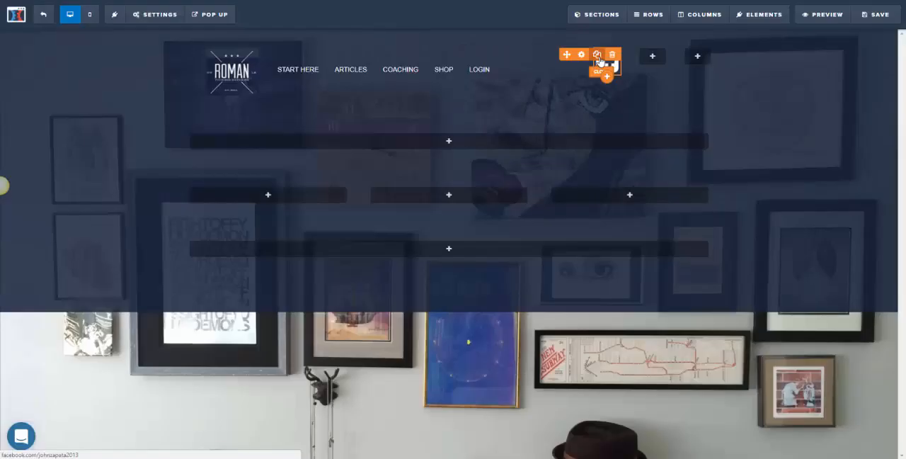
- Clone the Facebook icon twice and move the copies into the two empty header columns beside it
{"action": "left_click", "coordinate": [598, 56]}
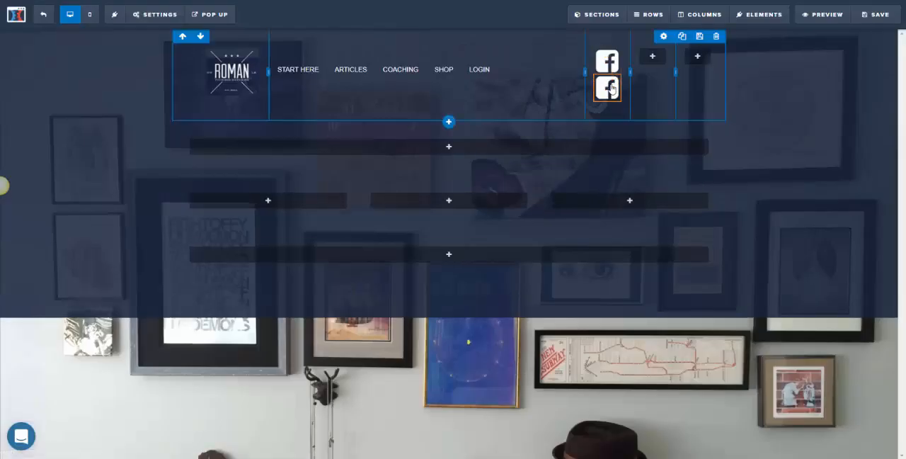
{"action": "left_click_drag", "start_coordinate": [664, 56], "coordinate": [664, 58]}
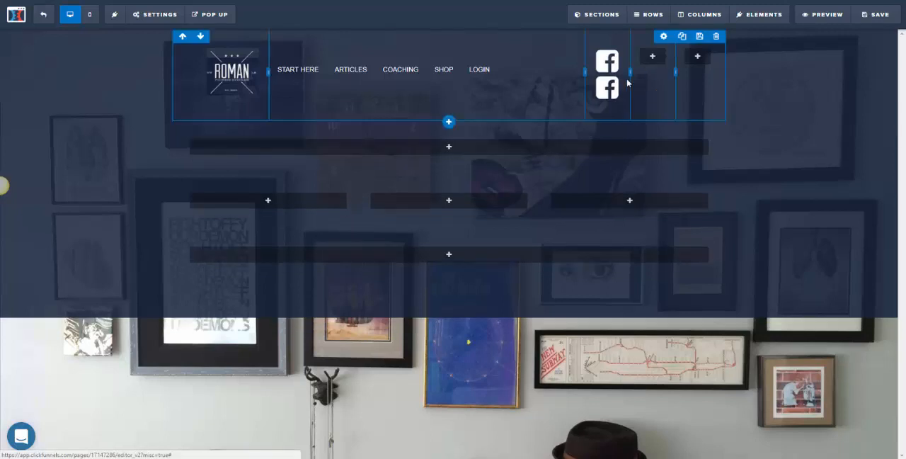
{"action": "mouse_move", "coordinate": [610, 83]}
{"action": "left_mouse_down"}
{"action": "mouse_move", "coordinate": [656, 50]}
{"action": "mouse_move", "coordinate": [651, 62]}
{"action": "left_mouse_up"}
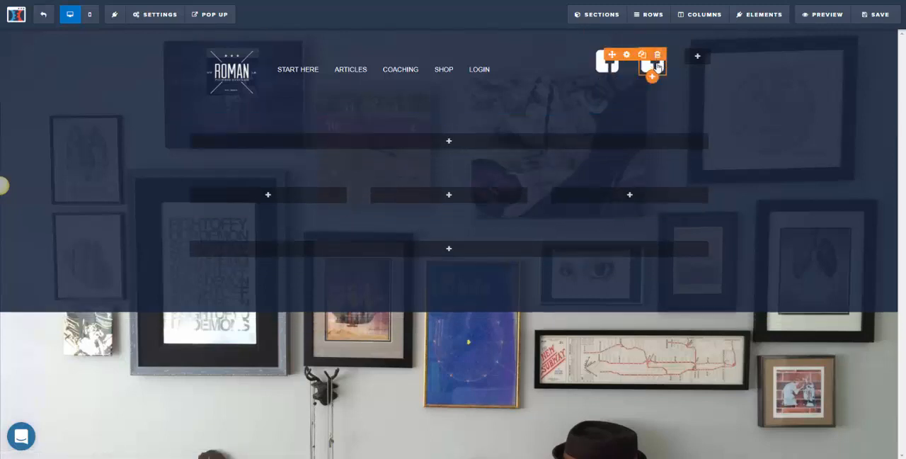
{"action": "left_click", "coordinate": [642, 55]}
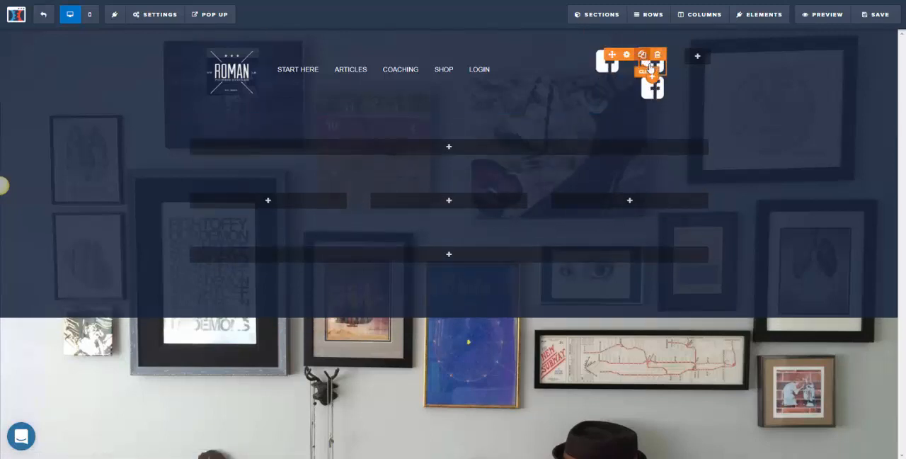
{"action": "left_click_drag", "start_coordinate": [646, 89], "coordinate": [697, 62]}
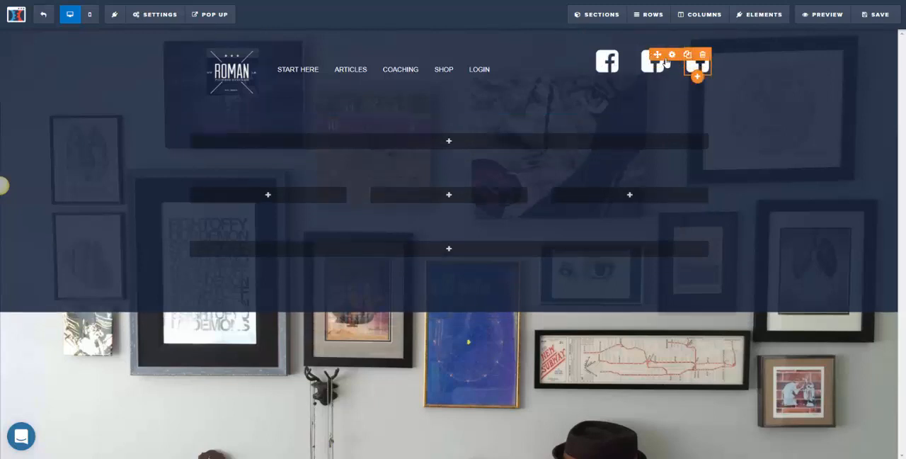
- Change the third header icon's URL / Action from the Facebook to the twitter domain and its icon to fa-twitter-square
{"action": "left_click", "coordinate": [695, 63]}
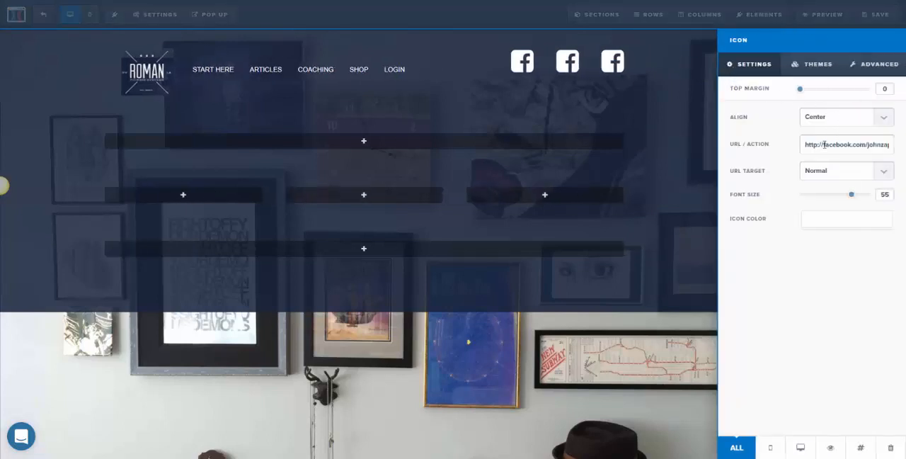
{"action": "left_click_drag", "start_coordinate": [867, 145], "coordinate": [825, 145]}
{"action": "type", "text": "twitter"}
{"action": "left_click", "coordinate": [878, 64]}
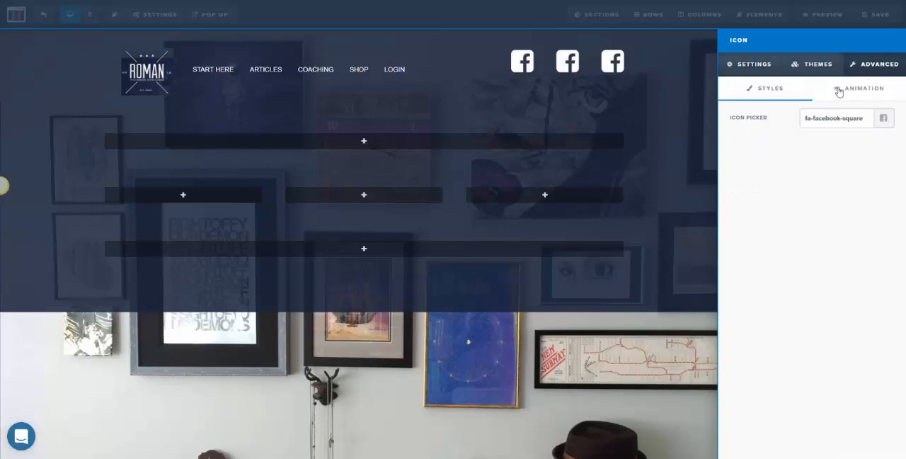
{"action": "left_click", "coordinate": [885, 119]}
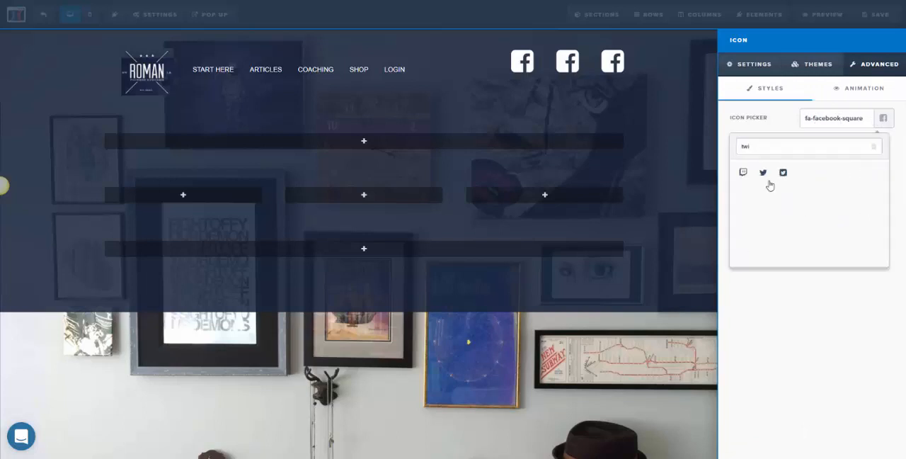
{"action": "left_click", "coordinate": [783, 172]}
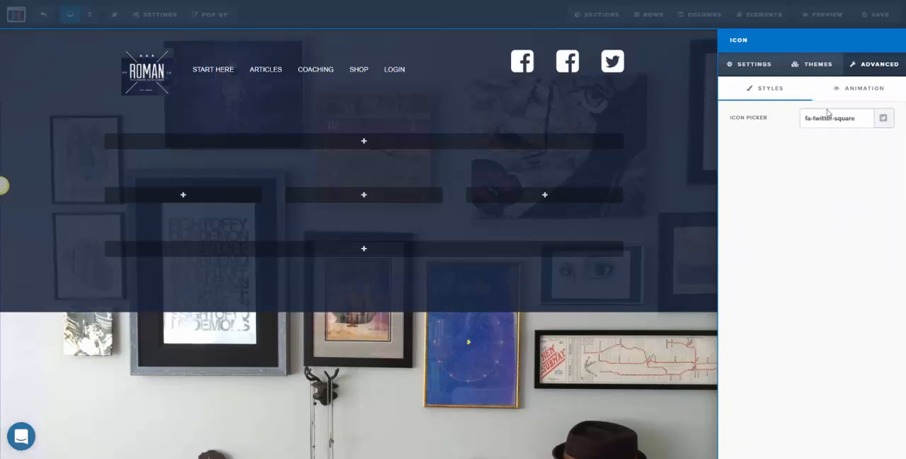
{"action": "left_click", "coordinate": [616, 99]}
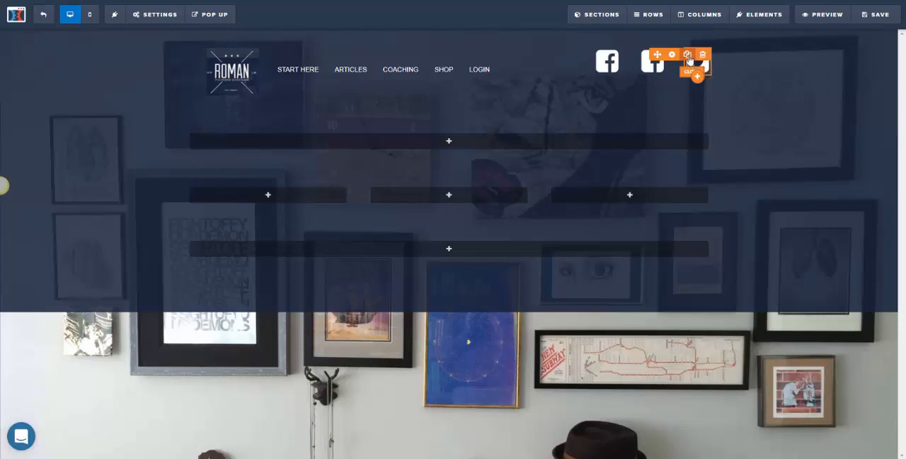
- Clone the Twitter icon into the middle social column and delete the duplicate Facebook icon there
{"action": "left_click", "coordinate": [688, 56]}
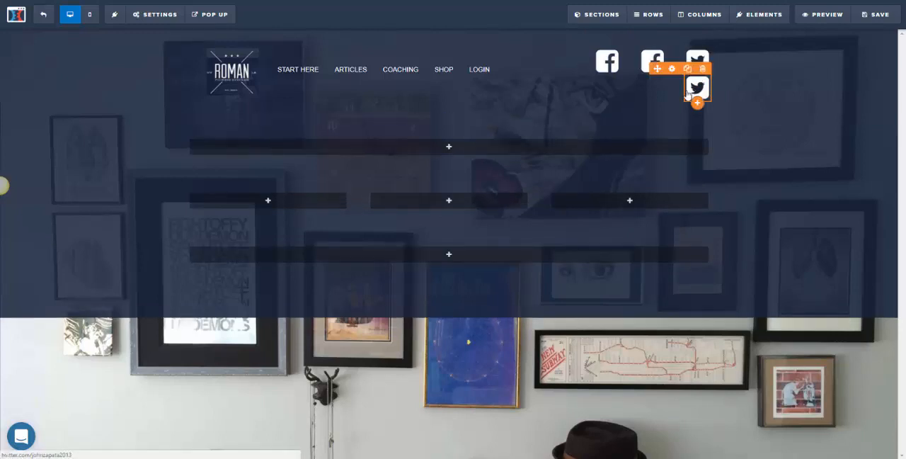
{"action": "left_click_drag", "start_coordinate": [653, 70], "coordinate": [652, 65]}
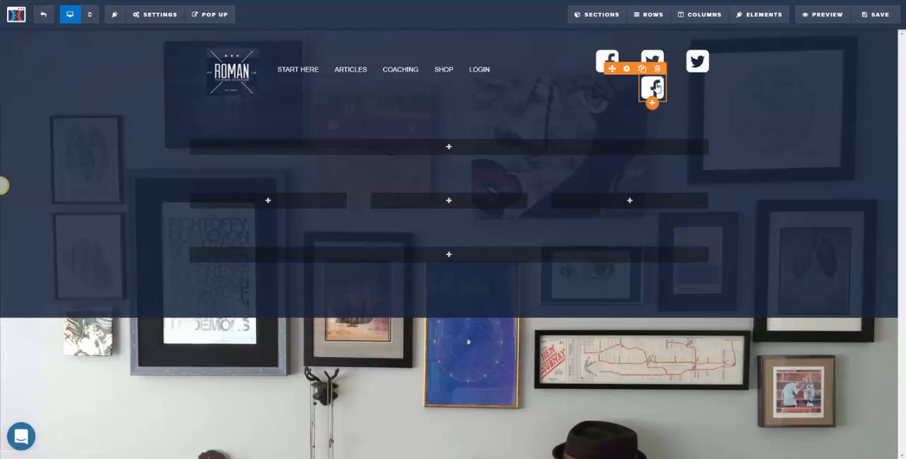
{"action": "left_click", "coordinate": [657, 68]}
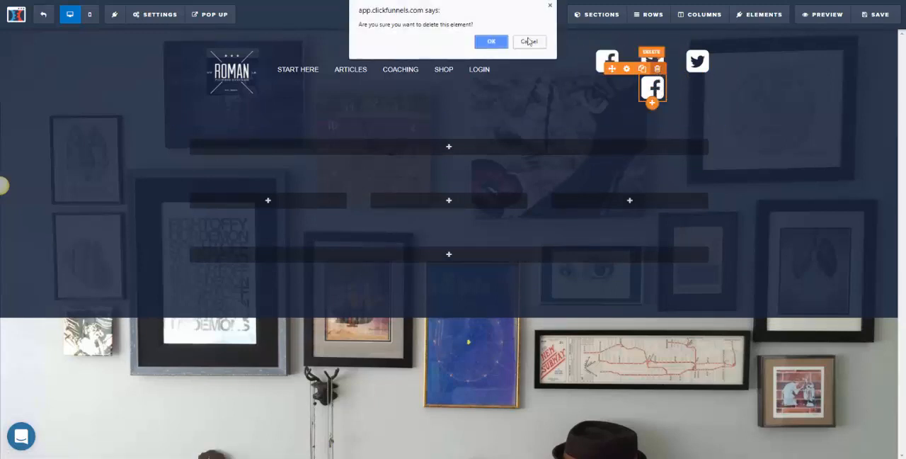
{"action": "left_click", "coordinate": [491, 41]}
{"action": "left_click", "coordinate": [701, 55]}
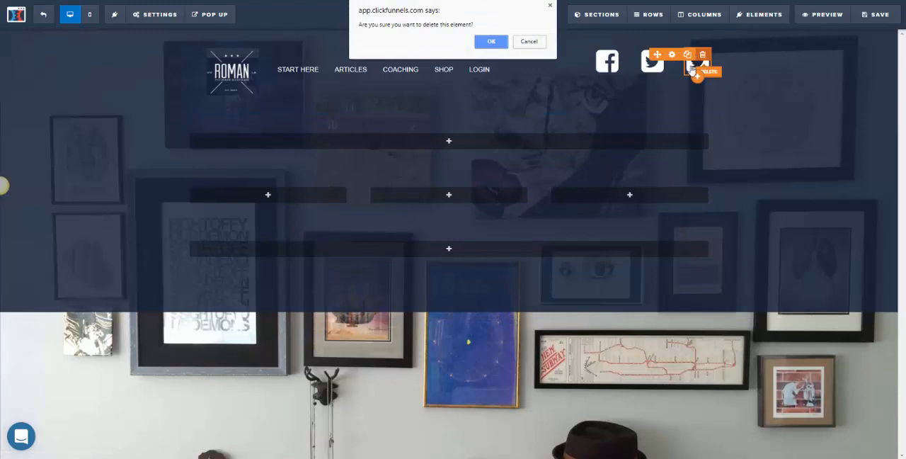
{"action": "left_click", "coordinate": [531, 42]}
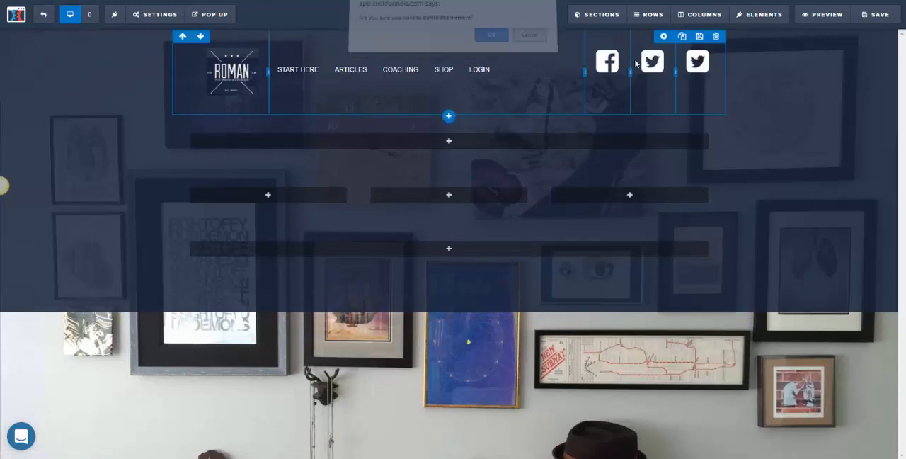
- Change the third header icon's URL / Action from the twitter to the youtube domain and its icon to the square YouTube one
{"action": "left_click", "coordinate": [690, 74]}
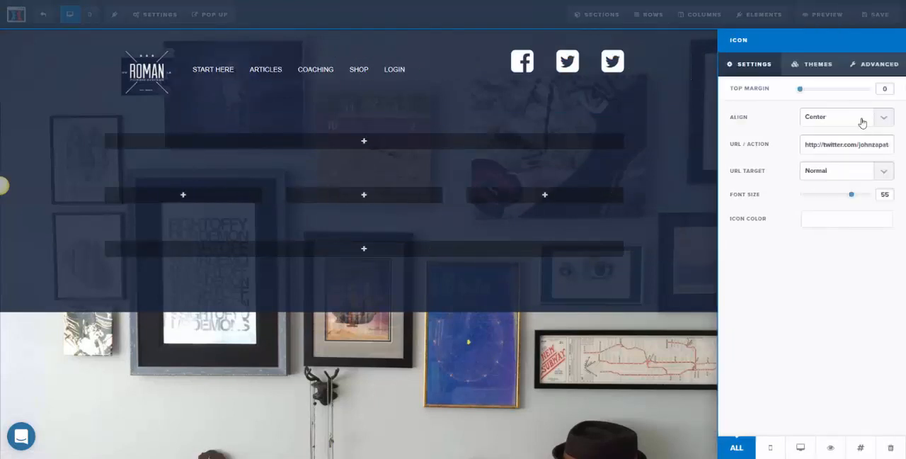
{"action": "left_click", "coordinate": [845, 146]}
{"action": "key", "text": "BackSpace"}
{"action": "key", "text": "BackSpace"}
{"action": "key", "text": "BackSpace"}
{"action": "key", "text": "BackSpace"}
{"action": "key", "text": "BackSpace"}
{"action": "key", "text": "BackSpace"}
{"action": "key", "text": "BackSpace"}
{"action": "type", "text": "youtube"}
{"action": "left_click", "coordinate": [873, 63]}
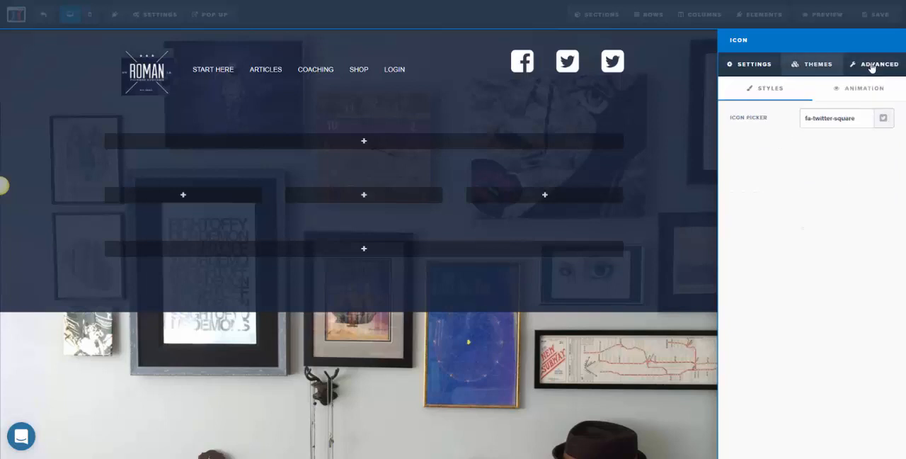
{"action": "left_click", "coordinate": [883, 119]}
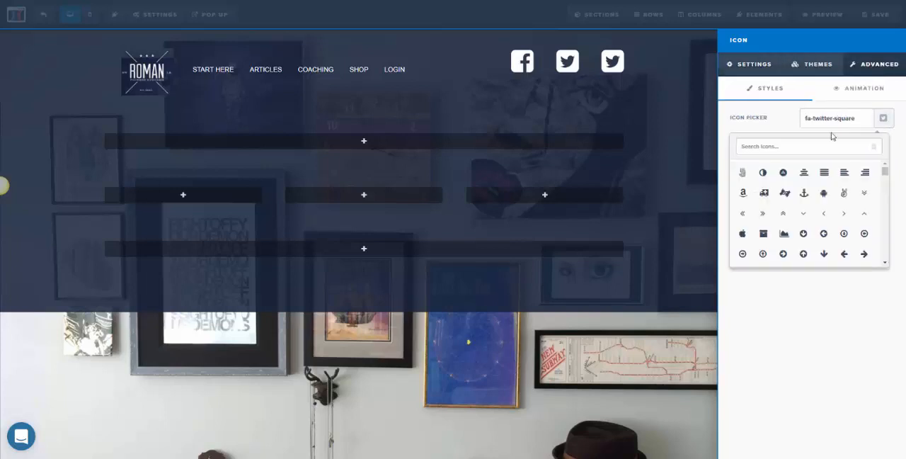
{"action": "left_click", "coordinate": [779, 144]}
{"action": "type", "text": "youtube"}
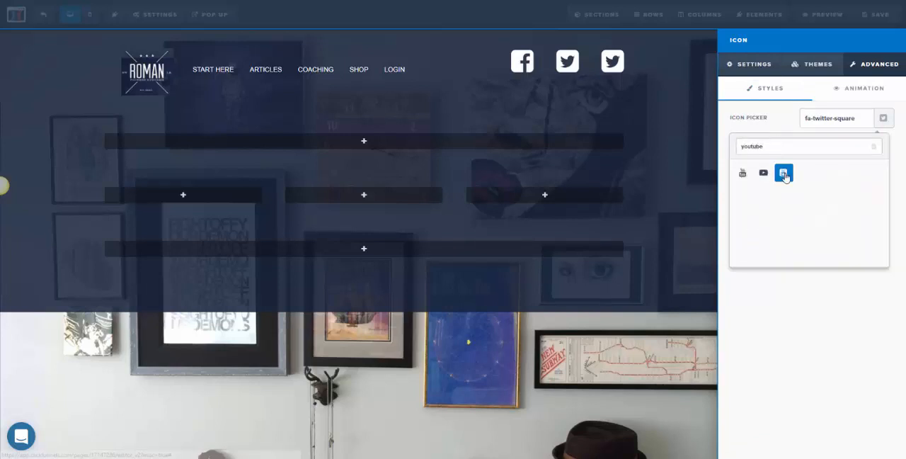
{"action": "left_click", "coordinate": [783, 172]}
{"action": "left_click", "coordinate": [673, 118]}
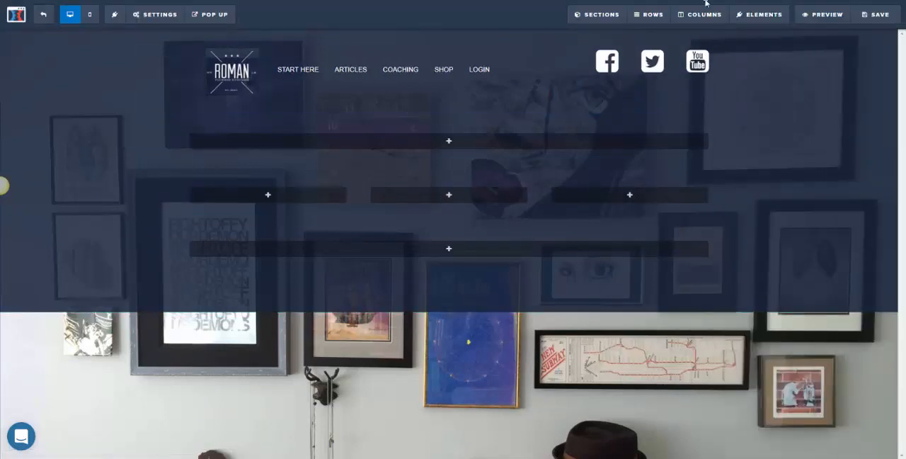
- Set the Facebook icon's font size to 30
{"action": "left_click", "coordinate": [609, 66]}
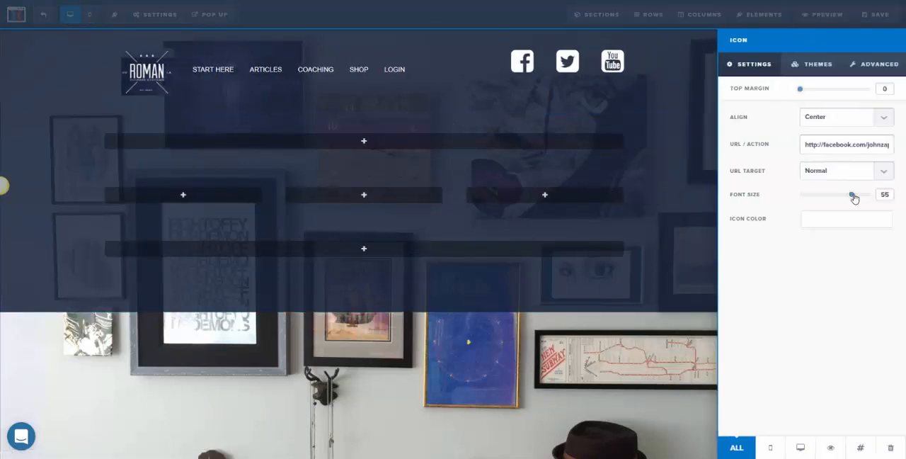
{"action": "left_click_drag", "start_coordinate": [854, 197], "coordinate": [825, 195]}
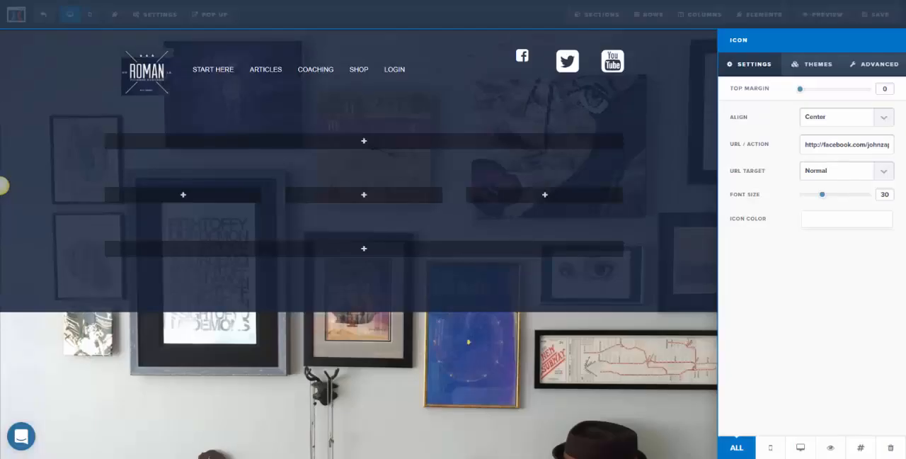
{"action": "left_click", "coordinate": [389, 71]}
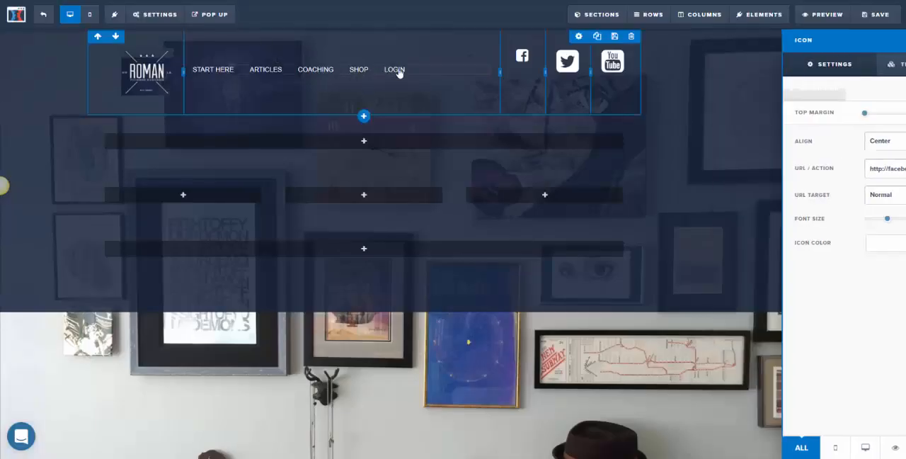
- Set the header navigation links' font size to 16
{"action": "left_click", "coordinate": [443, 73]}
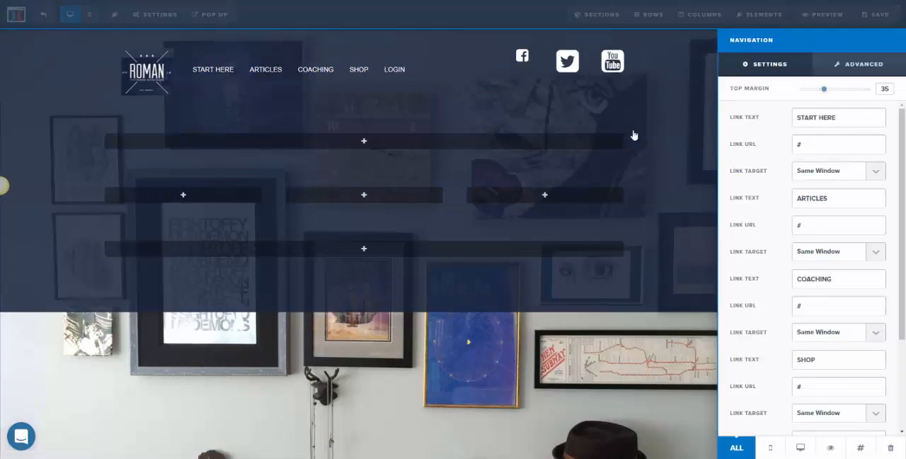
{"action": "scroll", "coordinate": [773, 225], "scroll_direction": "down", "scroll_amount": 4}
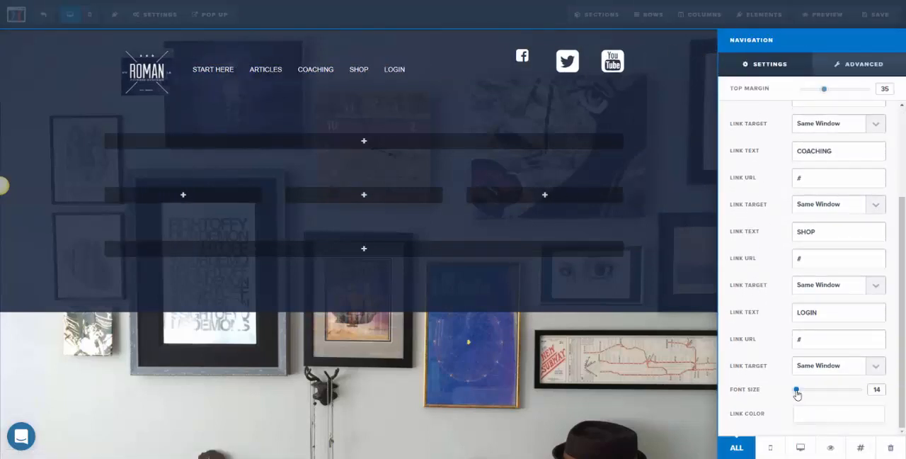
{"action": "left_click_drag", "start_coordinate": [797, 394], "coordinate": [801, 395]}
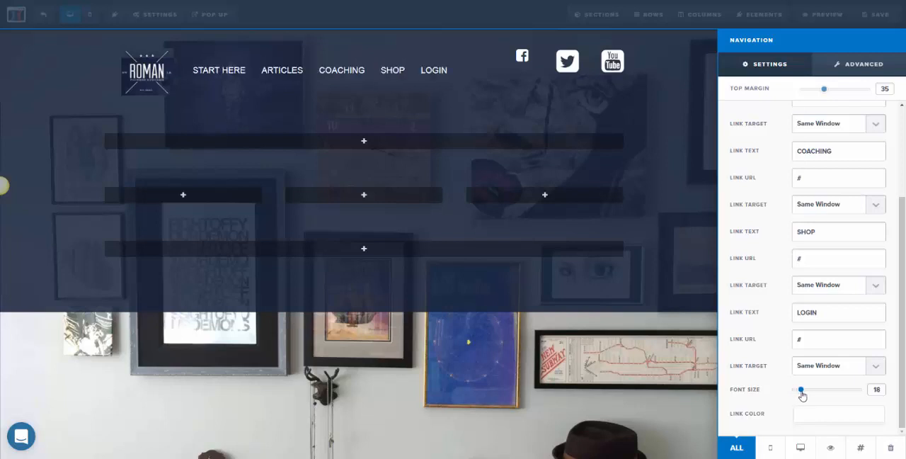
{"action": "left_click_drag", "start_coordinate": [801, 395], "coordinate": [799, 396]}
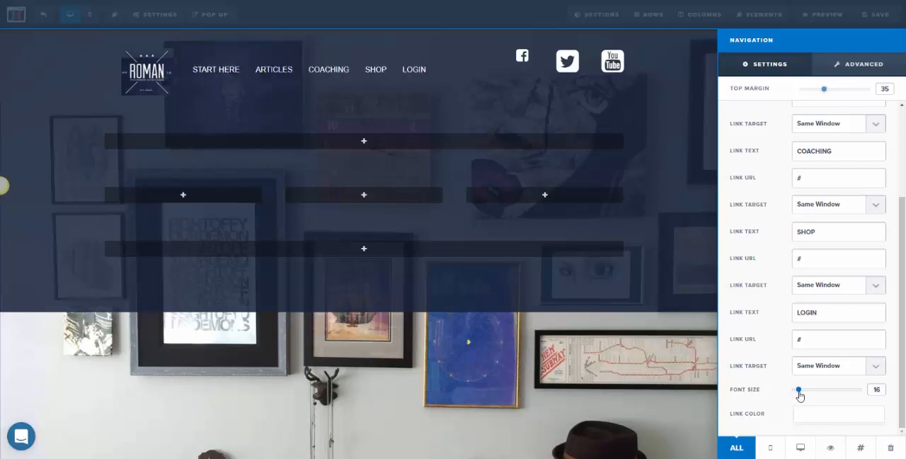
{"action": "left_click", "coordinate": [521, 106]}
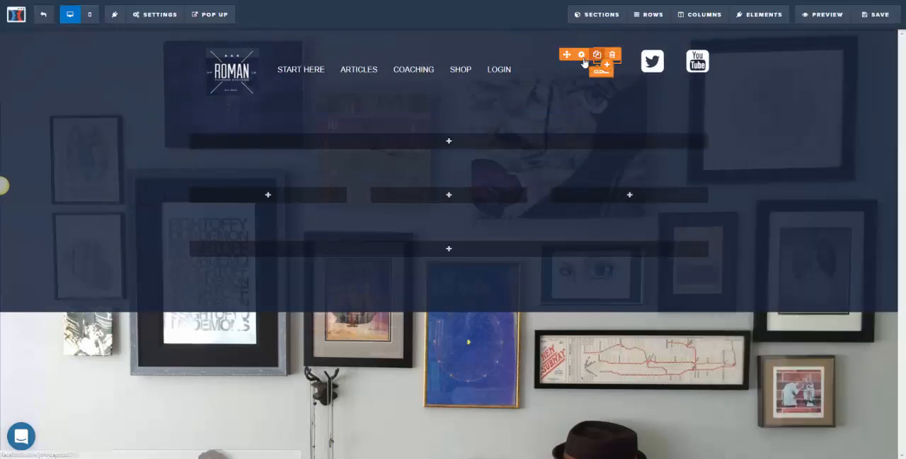
- Set the Facebook icon's top margin to 30 so it lines up with the navigation links
{"action": "left_click", "coordinate": [581, 55]}
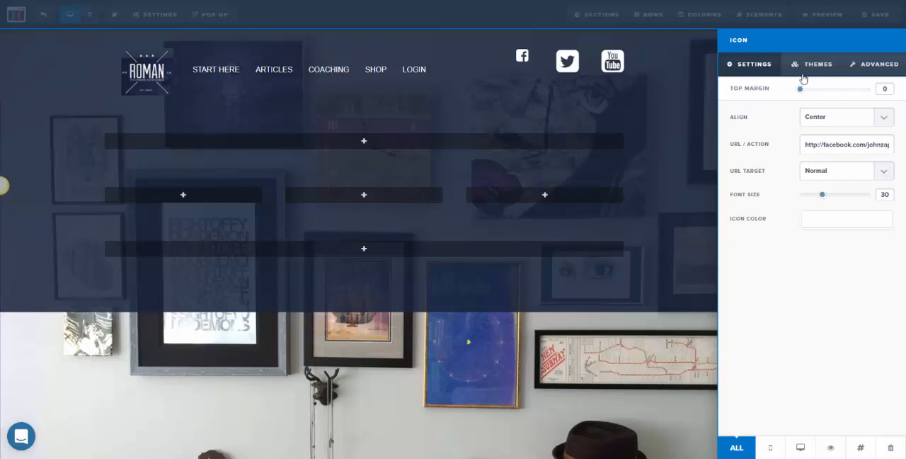
{"action": "left_click_drag", "start_coordinate": [801, 93], "coordinate": [822, 93]}
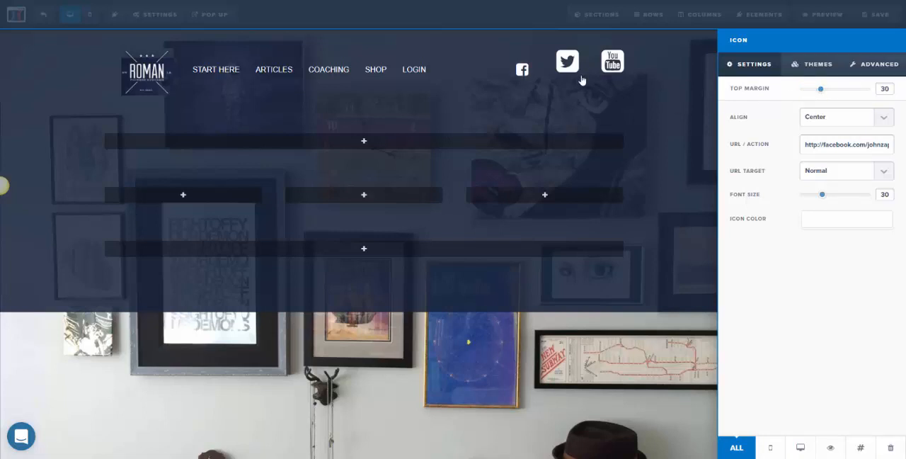
{"action": "left_click", "coordinate": [482, 80]}
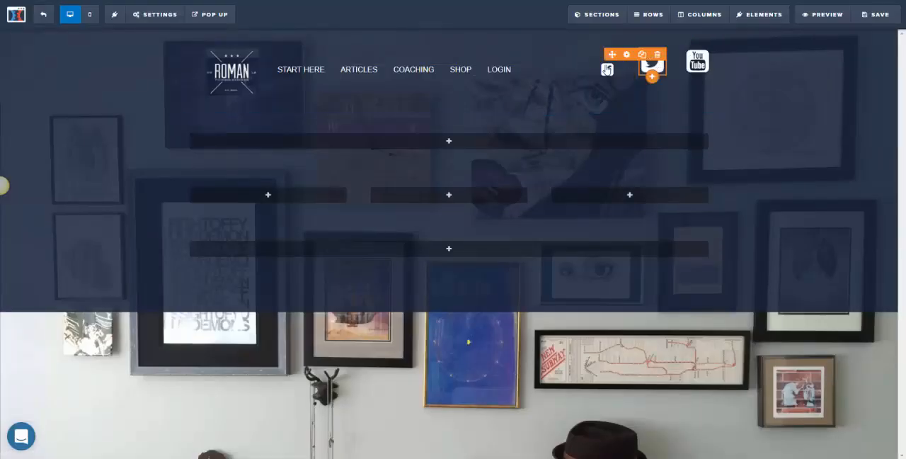
- Set the Twitter icon's font size to 42 and its top margin to 20
{"action": "left_click", "coordinate": [657, 68]}
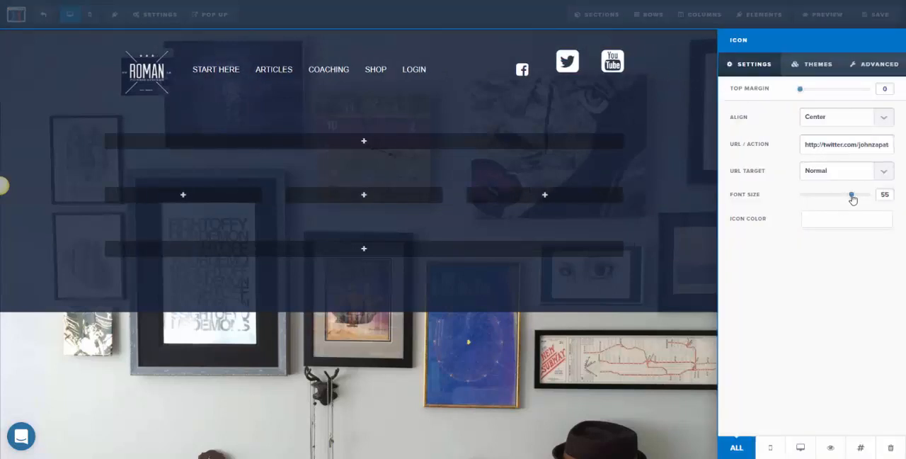
{"action": "left_click_drag", "start_coordinate": [849, 198], "coordinate": [835, 196]}
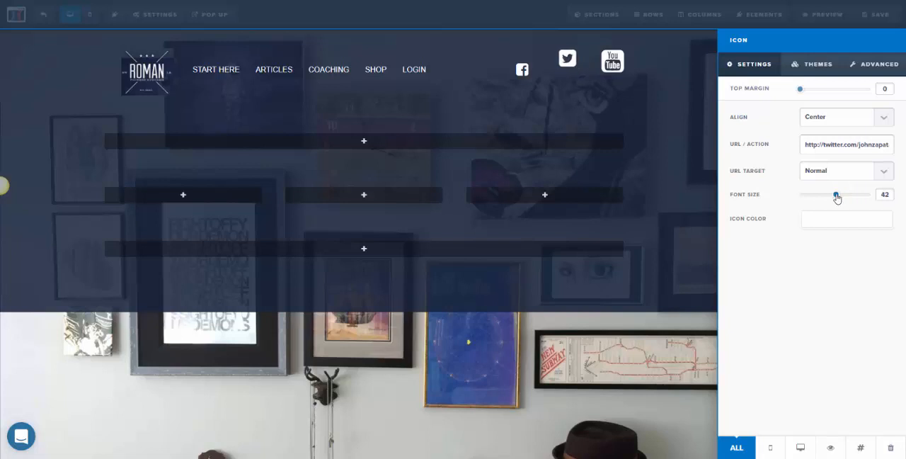
{"action": "left_click", "coordinate": [573, 57]}
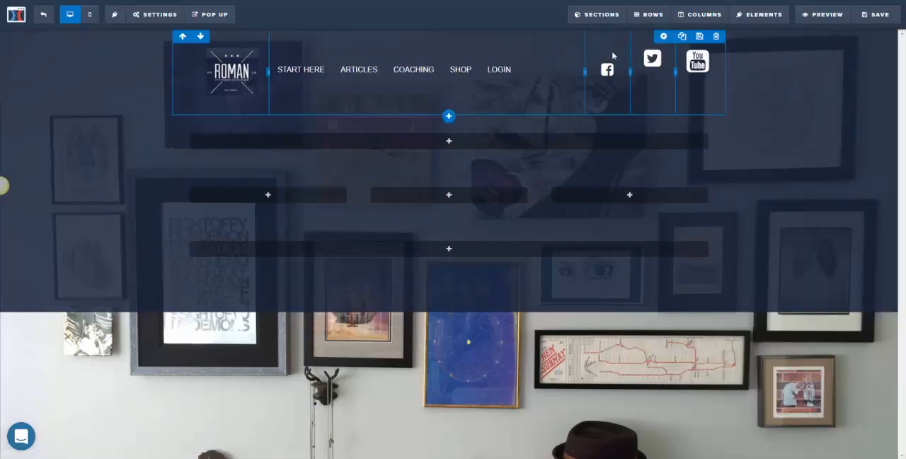
{"action": "left_click", "coordinate": [658, 66]}
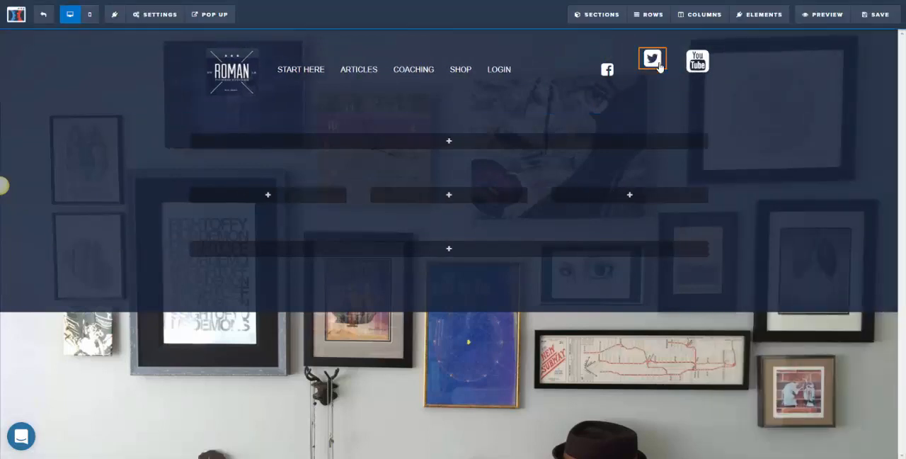
{"action": "left_click_drag", "start_coordinate": [805, 90], "coordinate": [814, 93]}
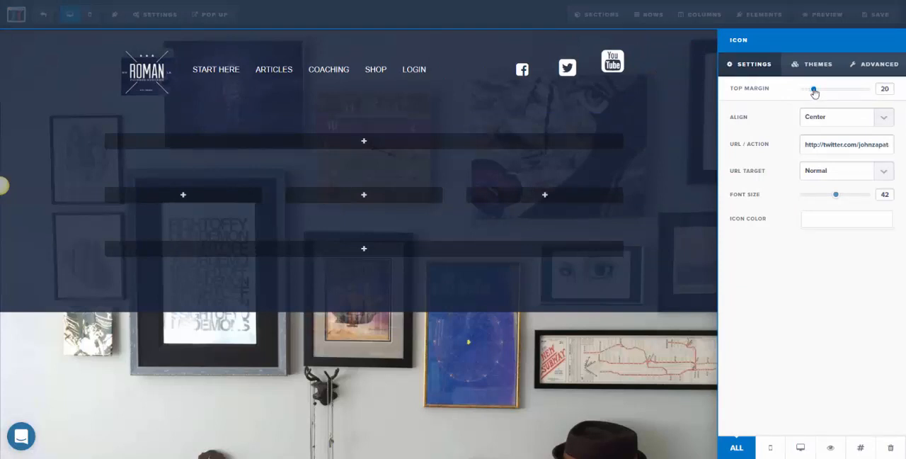
{"action": "left_click", "coordinate": [541, 73]}
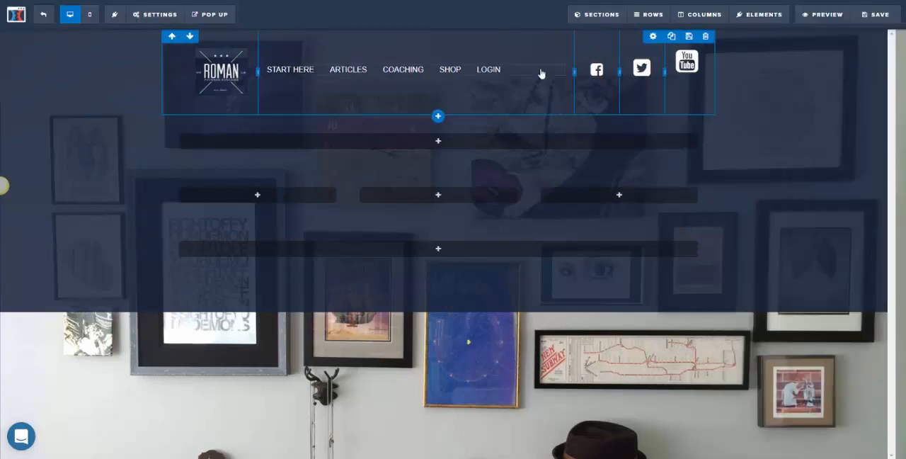
- Check the Facebook icon's top margin and font size, and match the Twitter icon to both values of 30
{"action": "left_click", "coordinate": [606, 71]}
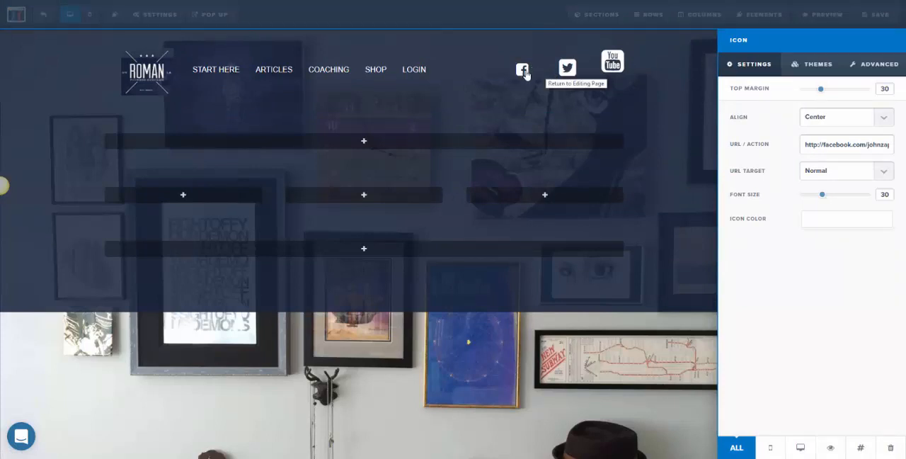
{"action": "left_click", "coordinate": [567, 68]}
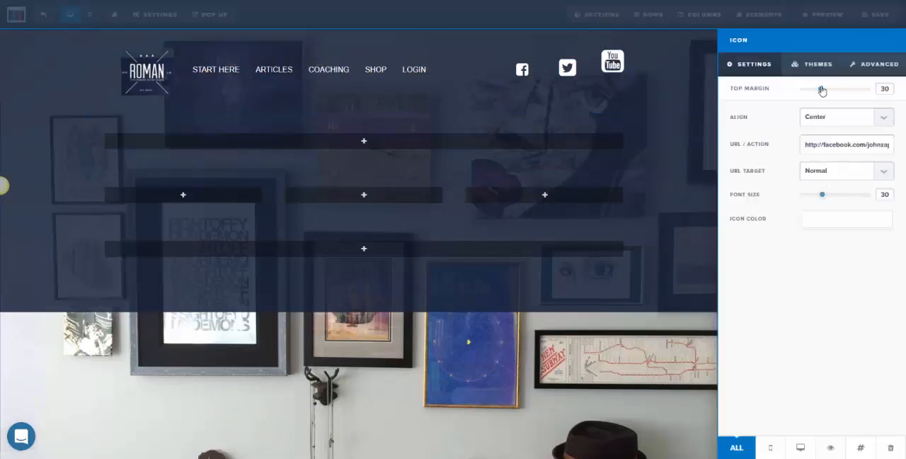
{"action": "left_click", "coordinate": [562, 68]}
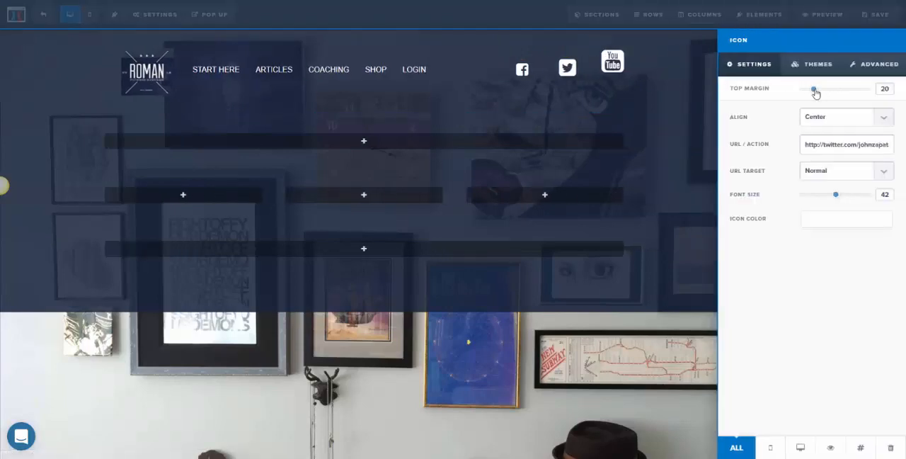
{"action": "left_click_drag", "start_coordinate": [815, 90], "coordinate": [821, 92]}
{"action": "left_click_drag", "start_coordinate": [839, 197], "coordinate": [825, 197]}
{"action": "left_click", "coordinate": [614, 69]}
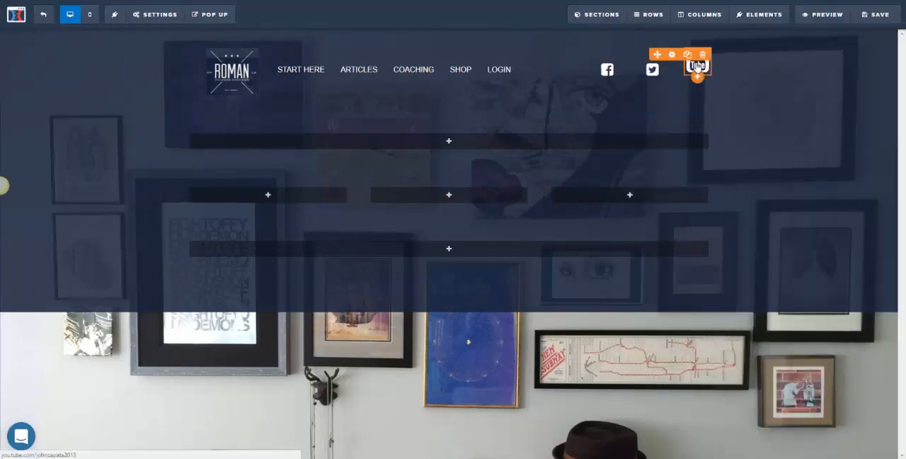
- Set the YouTube icon's top margin to 30 and its font size to 30
{"action": "left_click", "coordinate": [698, 66]}
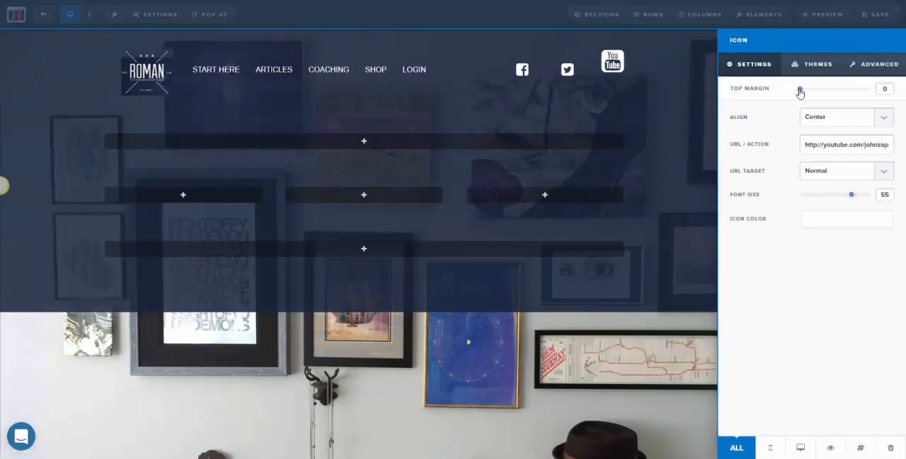
{"action": "left_click_drag", "start_coordinate": [800, 93], "coordinate": [821, 93]}
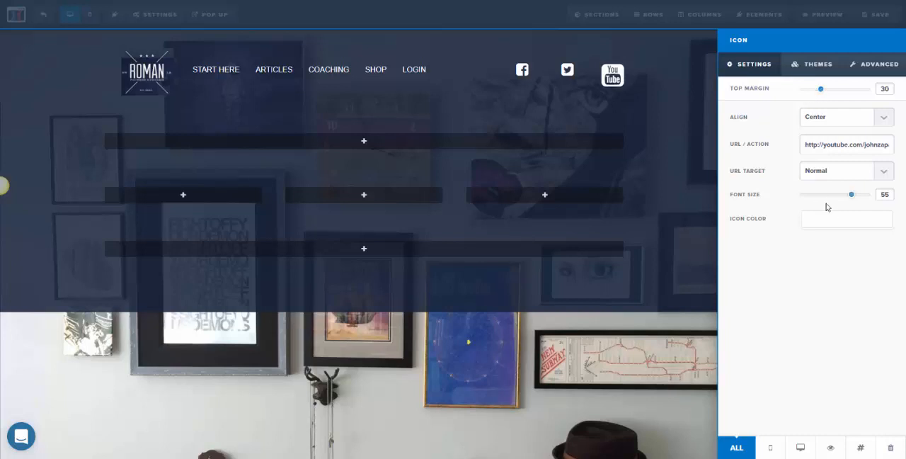
{"action": "left_click_drag", "start_coordinate": [851, 200], "coordinate": [822, 198]}
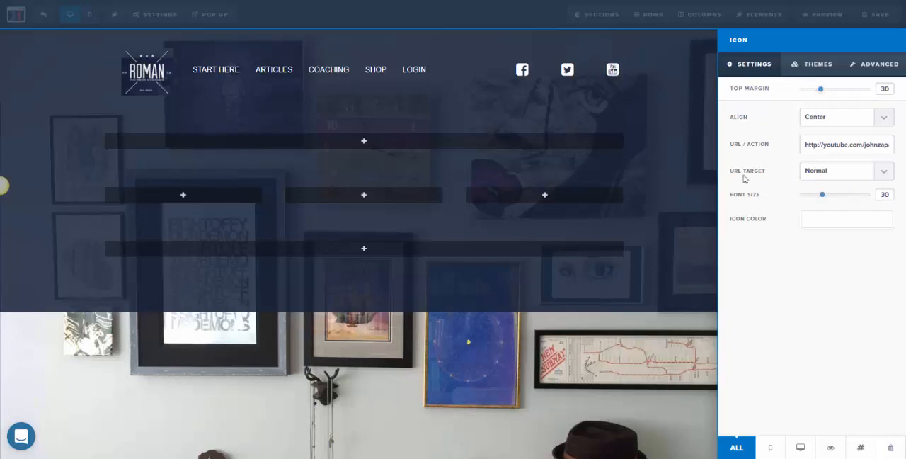
{"action": "left_click", "coordinate": [615, 130]}
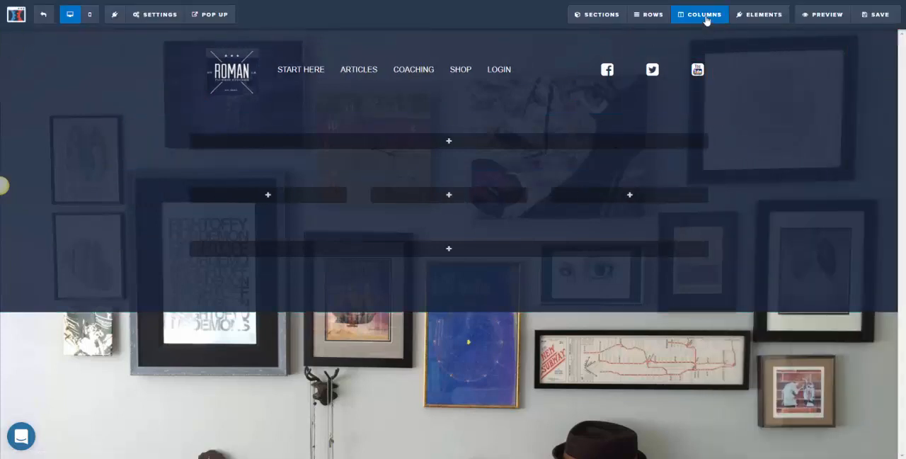
- Set the left/right padding of the 3rd column in the five-column header row to about 70, moving the Facebook icon closer to Twitter
{"action": "left_click", "coordinate": [650, 15]}
{"action": "mouse_move", "coordinate": [701, 14]}
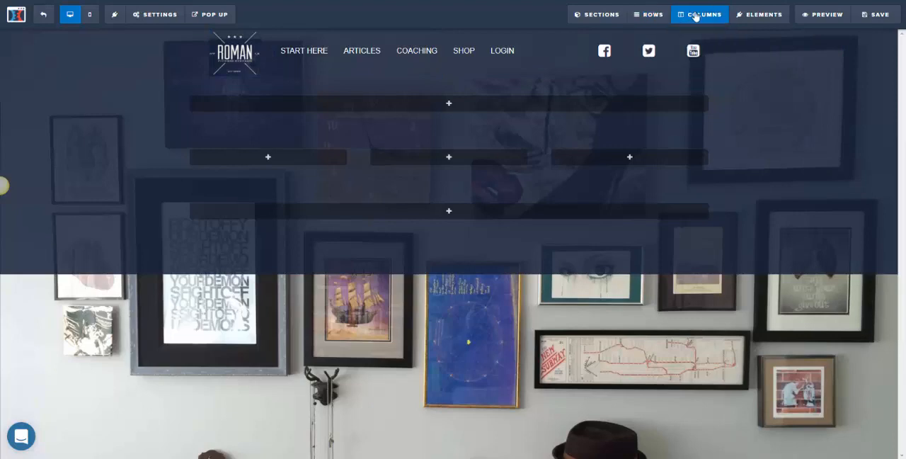
{"action": "left_click", "coordinate": [698, 53]}
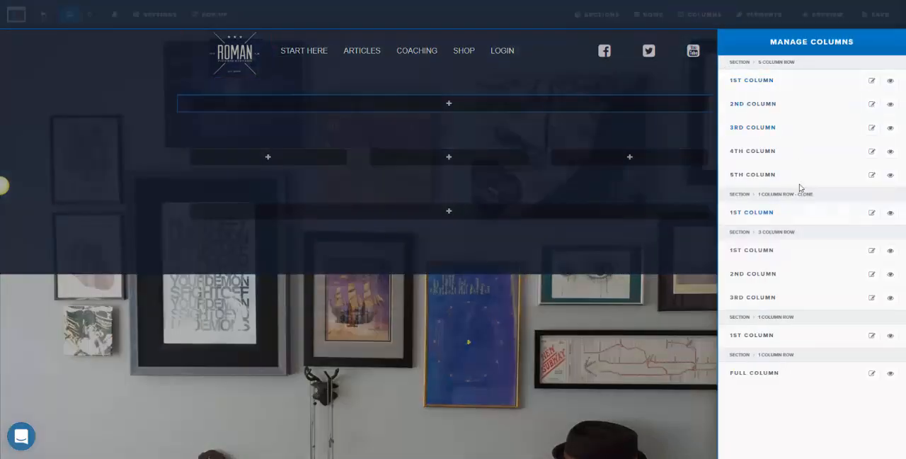
{"action": "left_click", "coordinate": [795, 135]}
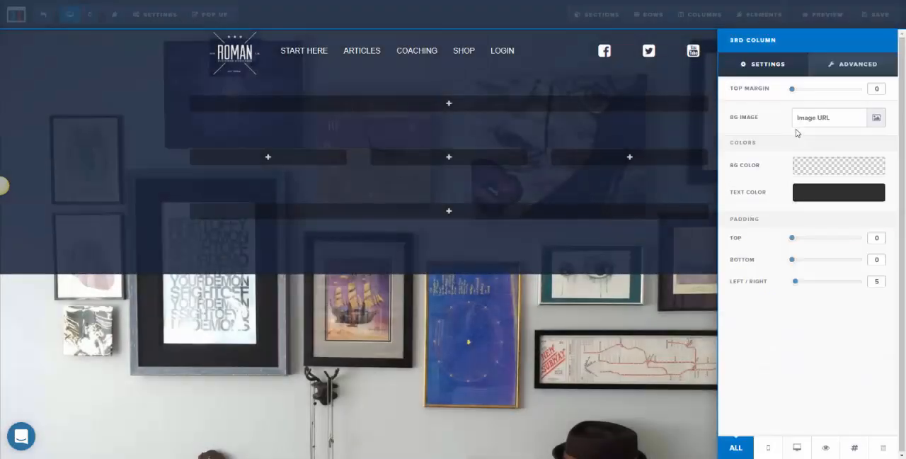
{"action": "left_click_drag", "start_coordinate": [795, 284], "coordinate": [843, 280]}
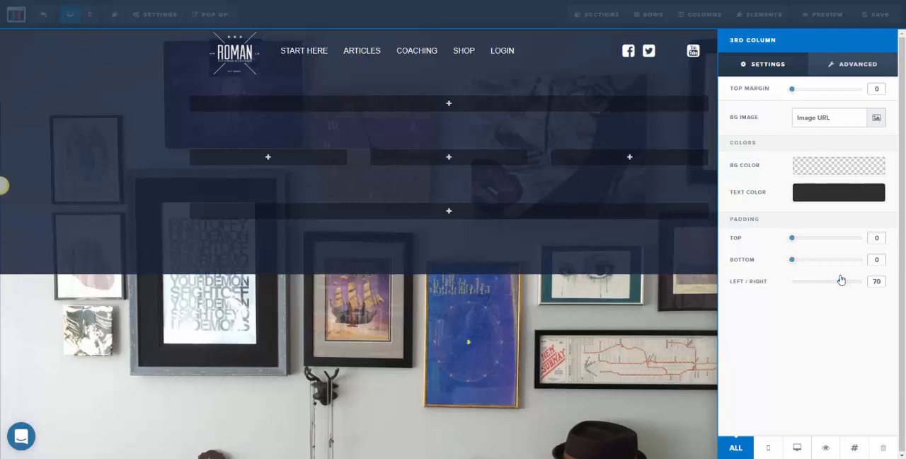
{"action": "left_click_drag", "start_coordinate": [841, 281], "coordinate": [840, 282]}
{"action": "left_click", "coordinate": [691, 54]}
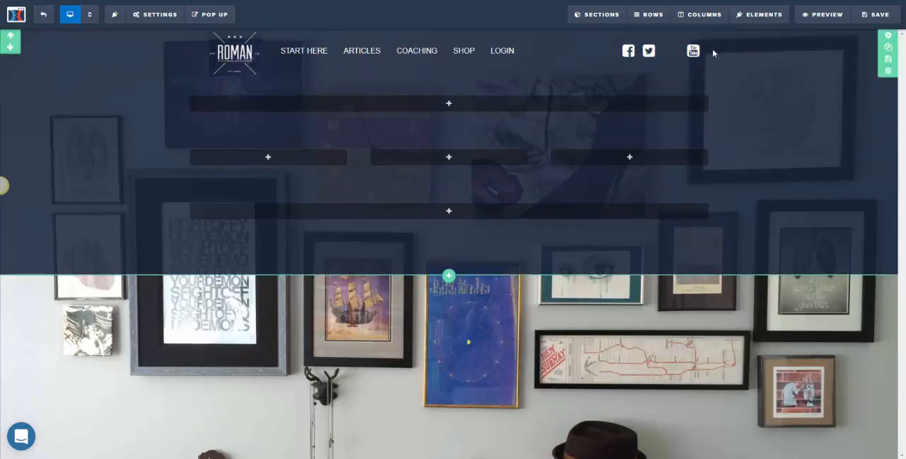
- Set the left/right padding of the 4th column in the five-column header row to 50, moving the Twitter icon closer to YouTube
{"action": "left_click", "coordinate": [650, 16]}
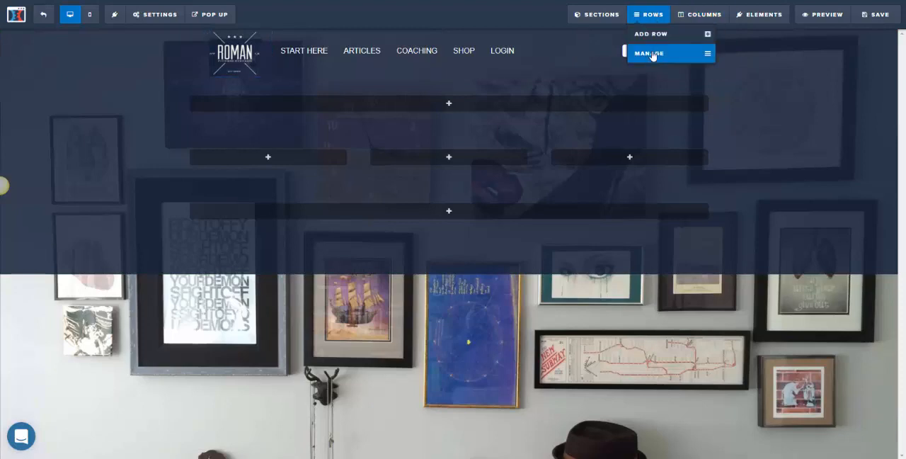
{"action": "left_click", "coordinate": [653, 56]}
{"action": "left_click", "coordinate": [654, 55]}
{"action": "left_click", "coordinate": [704, 35]}
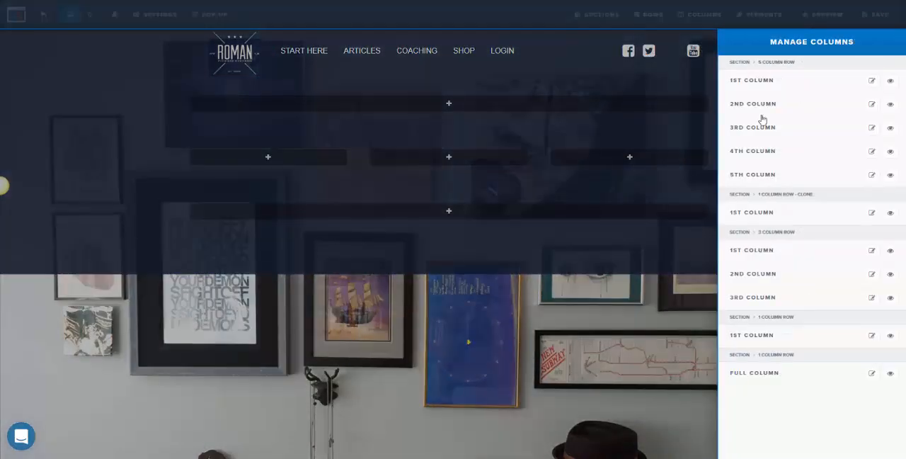
{"action": "left_click", "coordinate": [770, 154]}
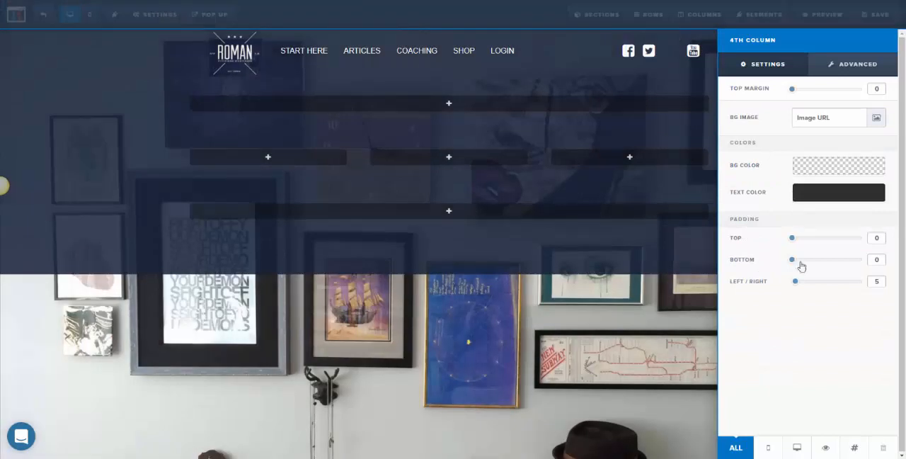
{"action": "left_click_drag", "start_coordinate": [793, 281], "coordinate": [827, 283]}
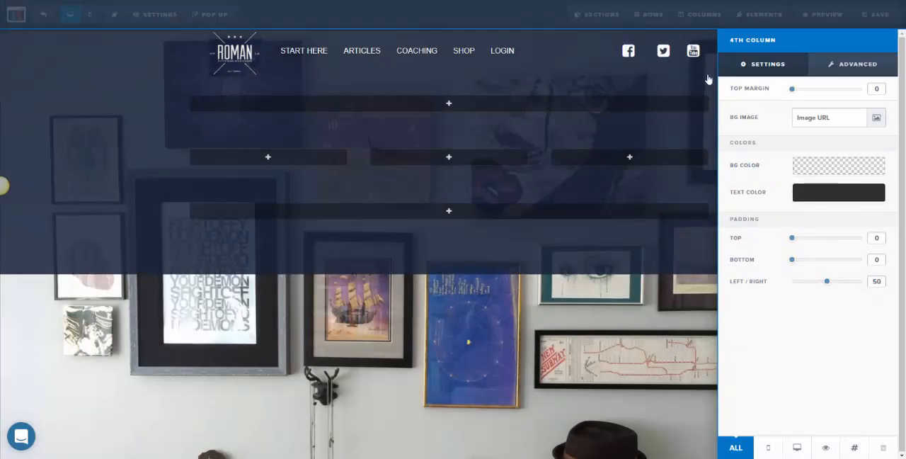
{"action": "left_click", "coordinate": [647, 64]}
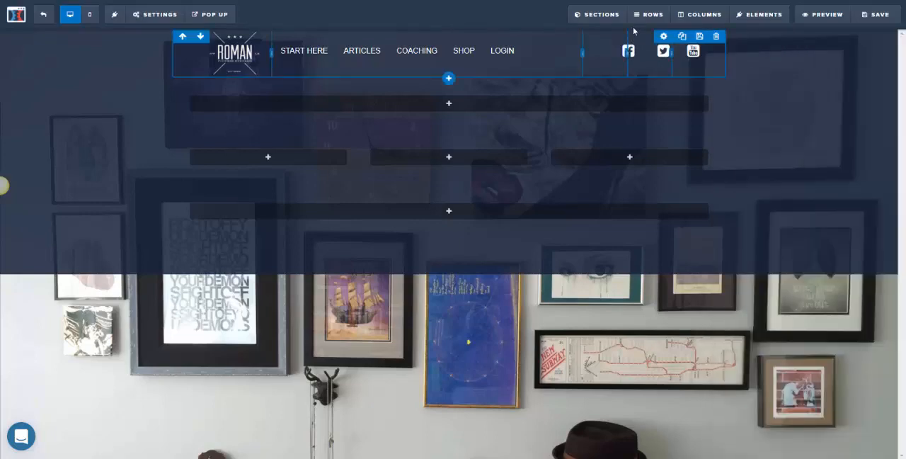
- Set the left/right padding of the 3rd column in the five-column header row to 100, moving the Facebook icon closer to Twitter
{"action": "left_click", "coordinate": [693, 15]}
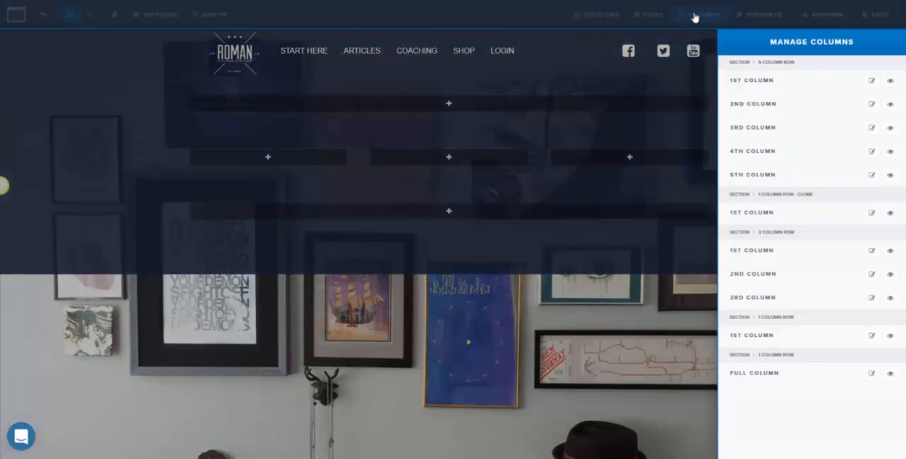
{"action": "left_click", "coordinate": [768, 135]}
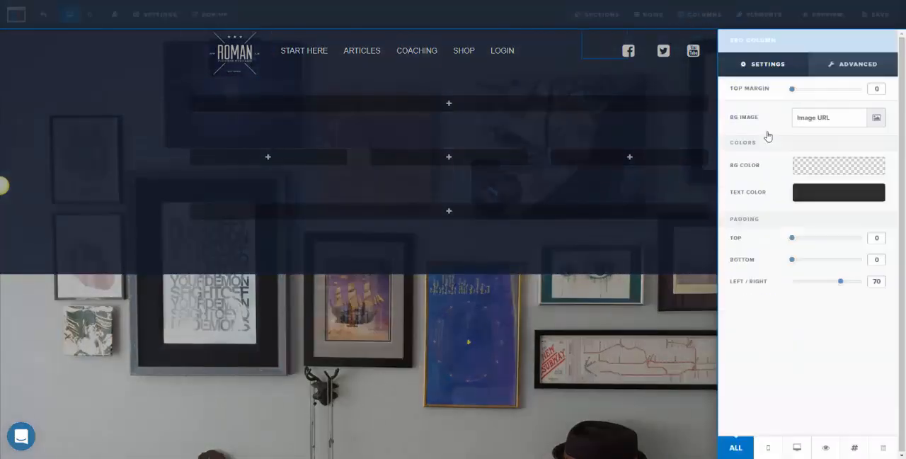
{"action": "left_click_drag", "start_coordinate": [859, 281], "coordinate": [869, 282]}
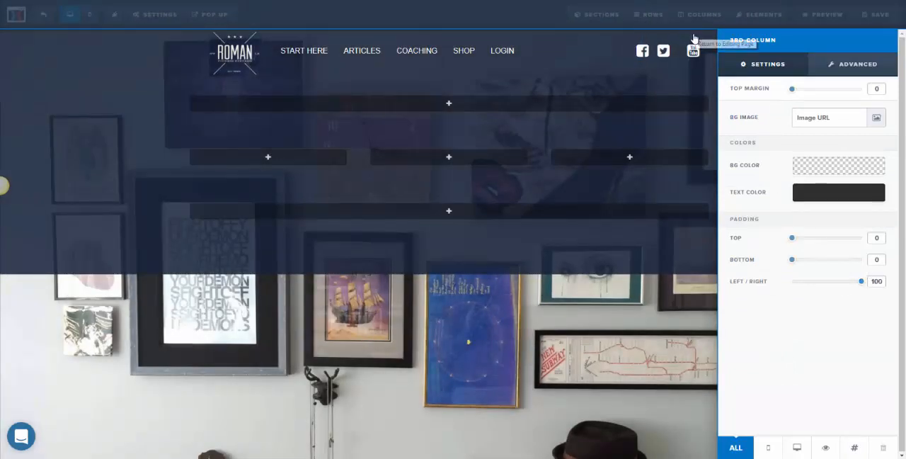
{"action": "left_click", "coordinate": [708, 51]}
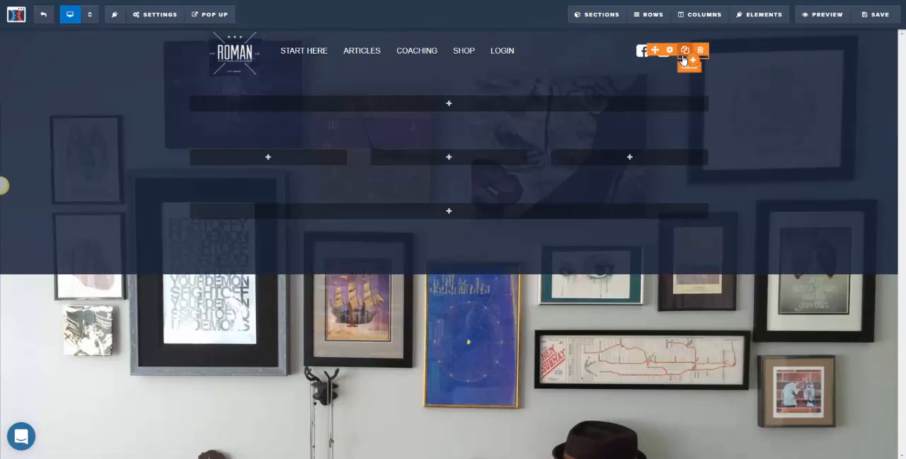
- Align the YouTube icon in the header to the left
{"action": "left_click", "coordinate": [674, 54]}
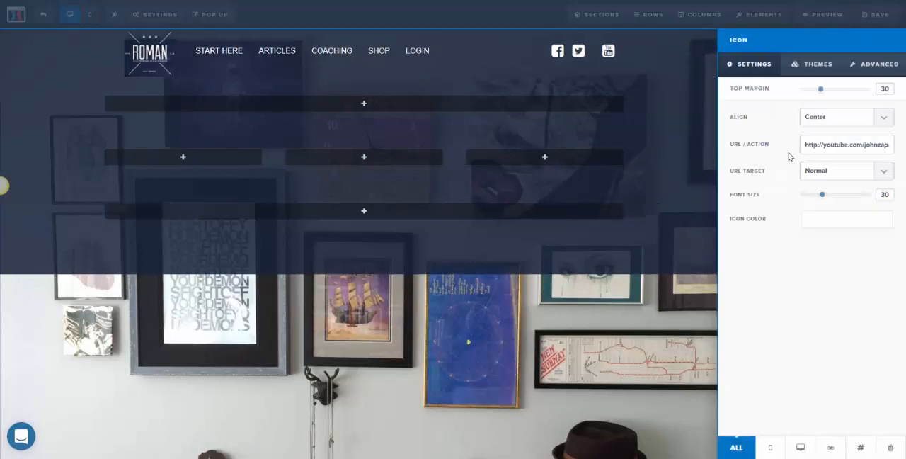
{"action": "left_click", "coordinate": [821, 120]}
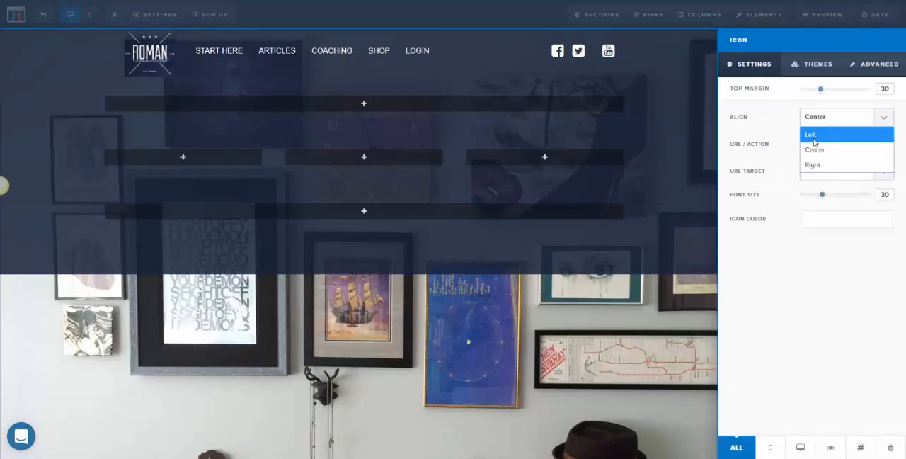
{"action": "left_click", "coordinate": [814, 133]}
{"action": "left_click", "coordinate": [664, 90]}
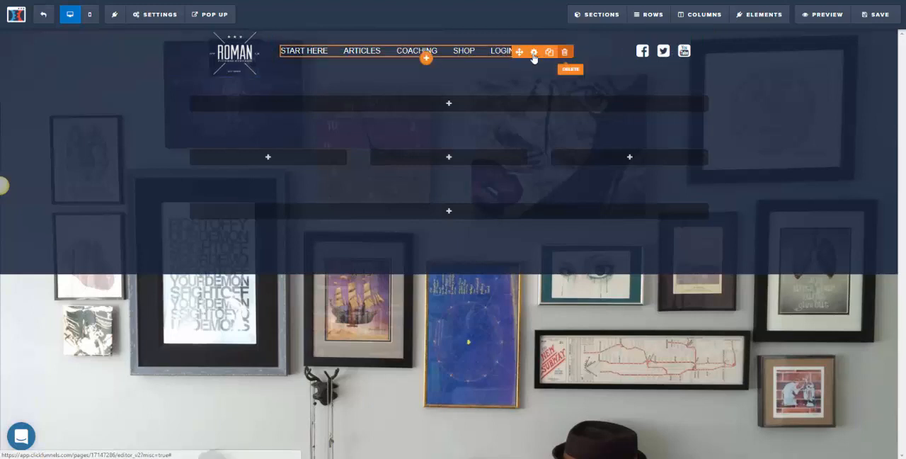
- Set the link URL of the Roman logo image in the header to #
{"action": "left_click", "coordinate": [234, 57]}
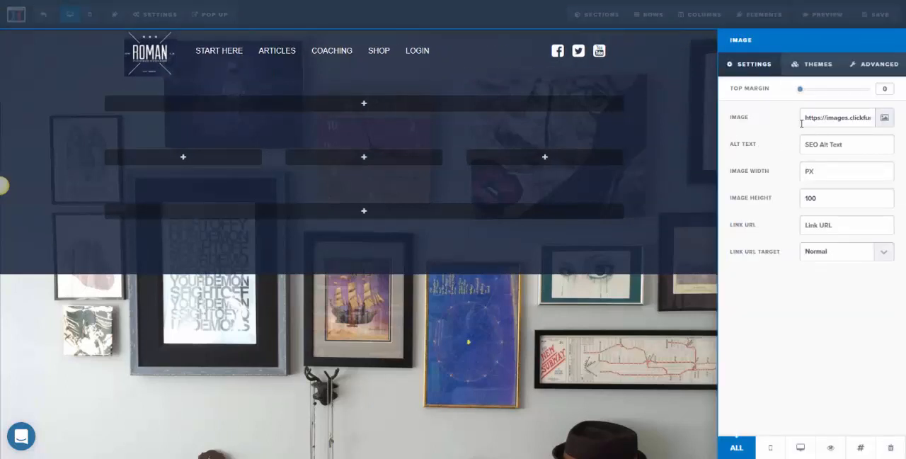
{"action": "left_click", "coordinate": [821, 230]}
{"action": "type", "text": "#"}
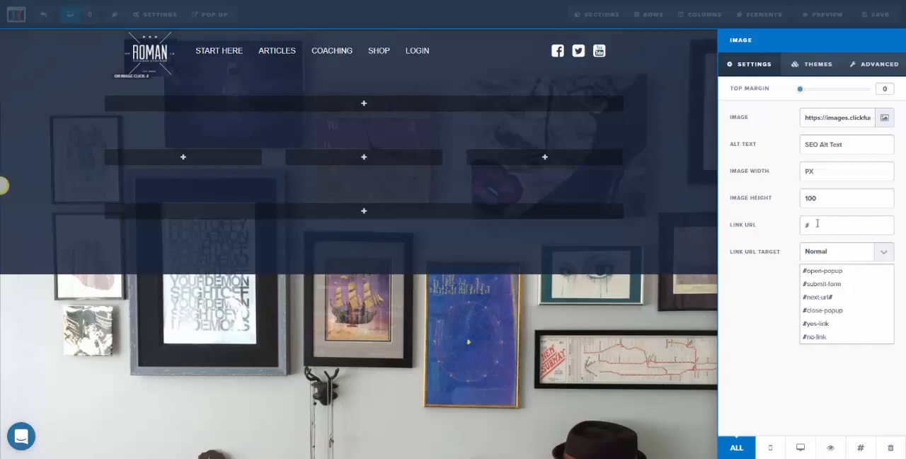